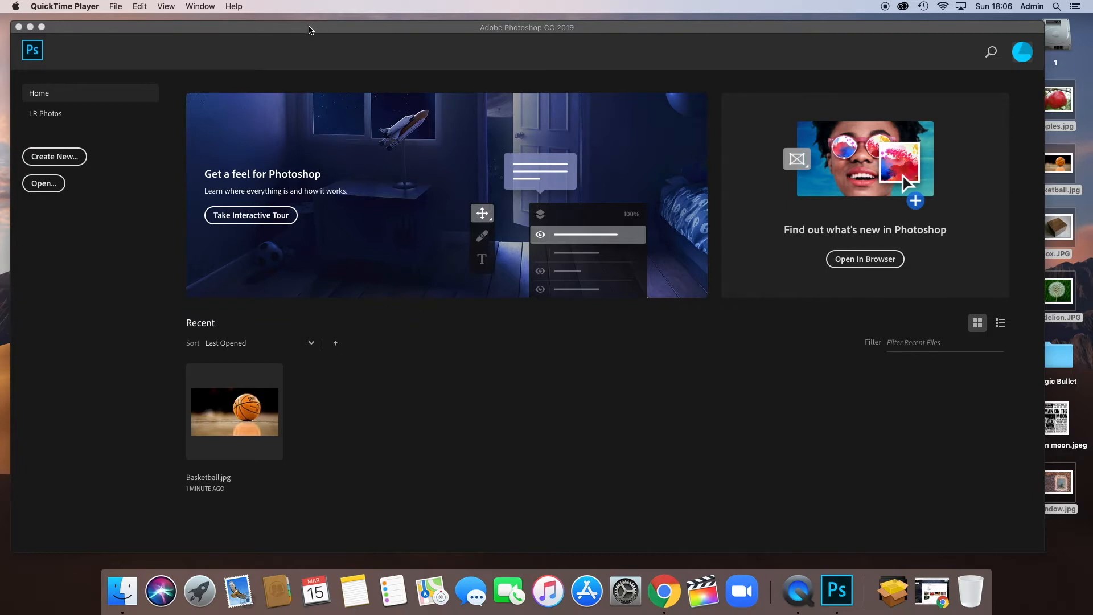
- Open the image Basketball.jpg from the Desktop
click(310, 30)
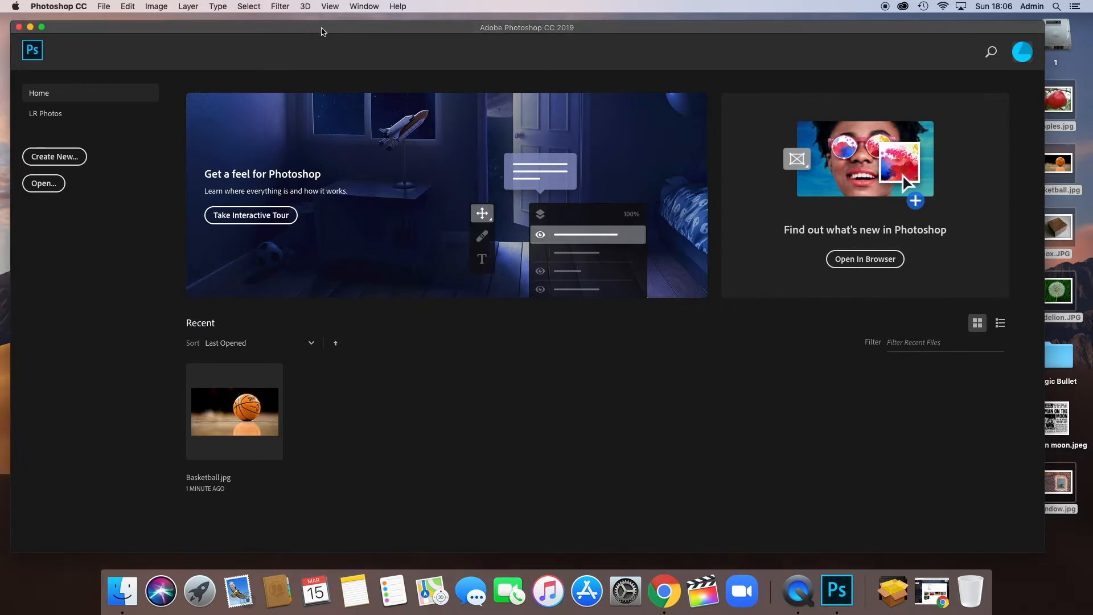
drag(321, 32, 325, 32)
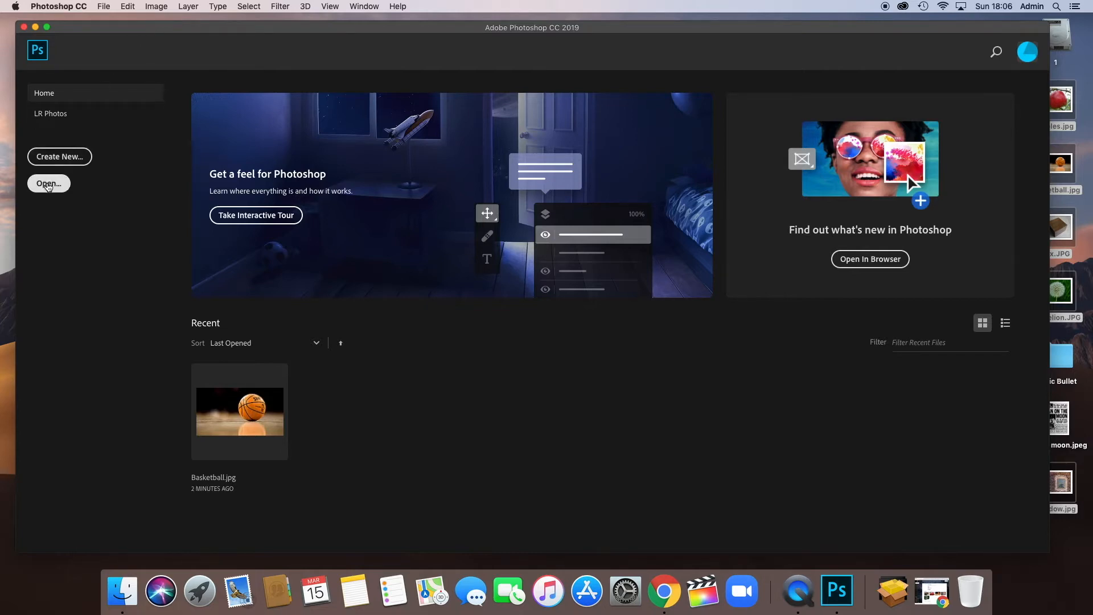
click(48, 184)
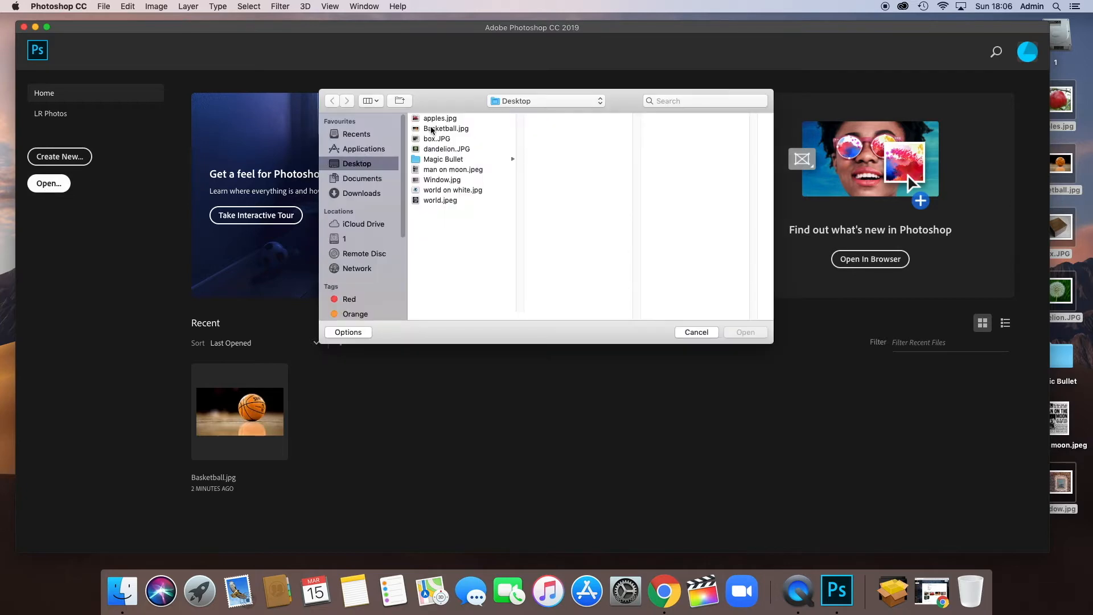
click(429, 130)
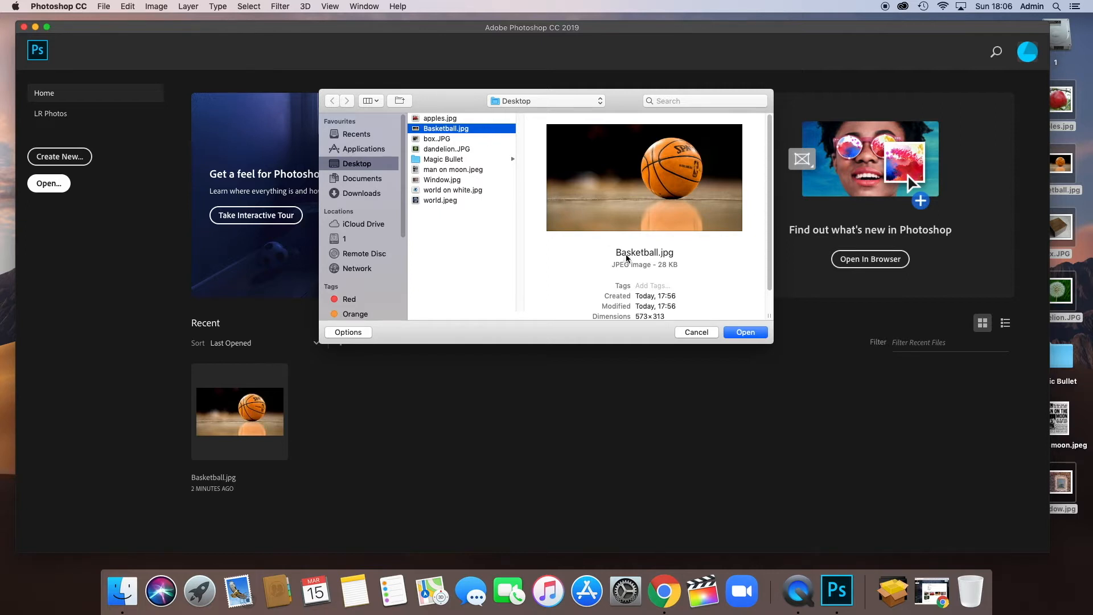
click(747, 333)
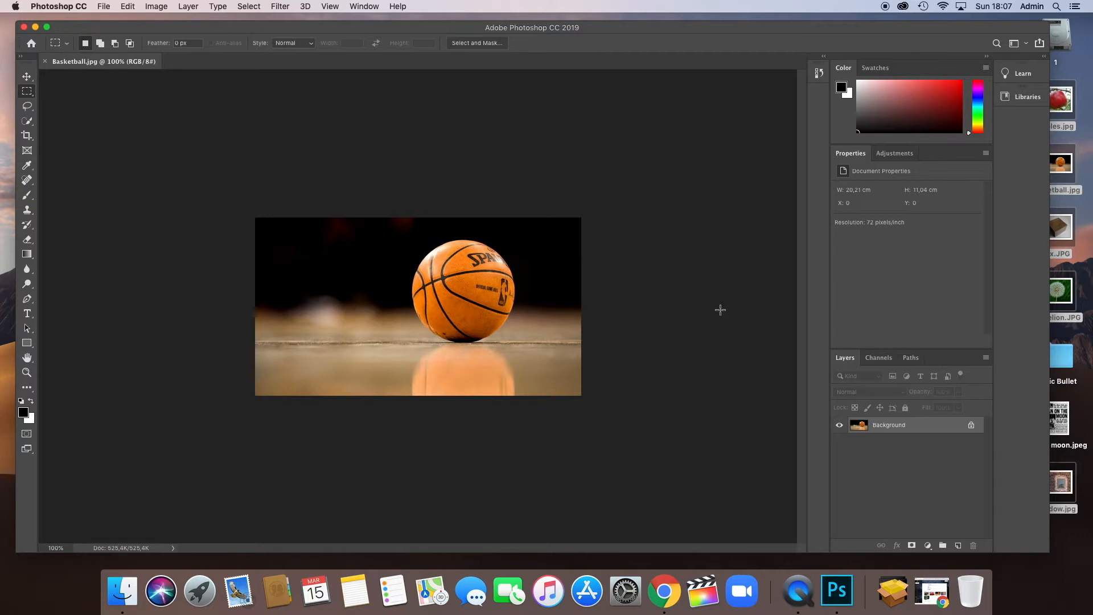
- Look through the marquee, lasso and quick selection tools and their variants
key(super+minus)
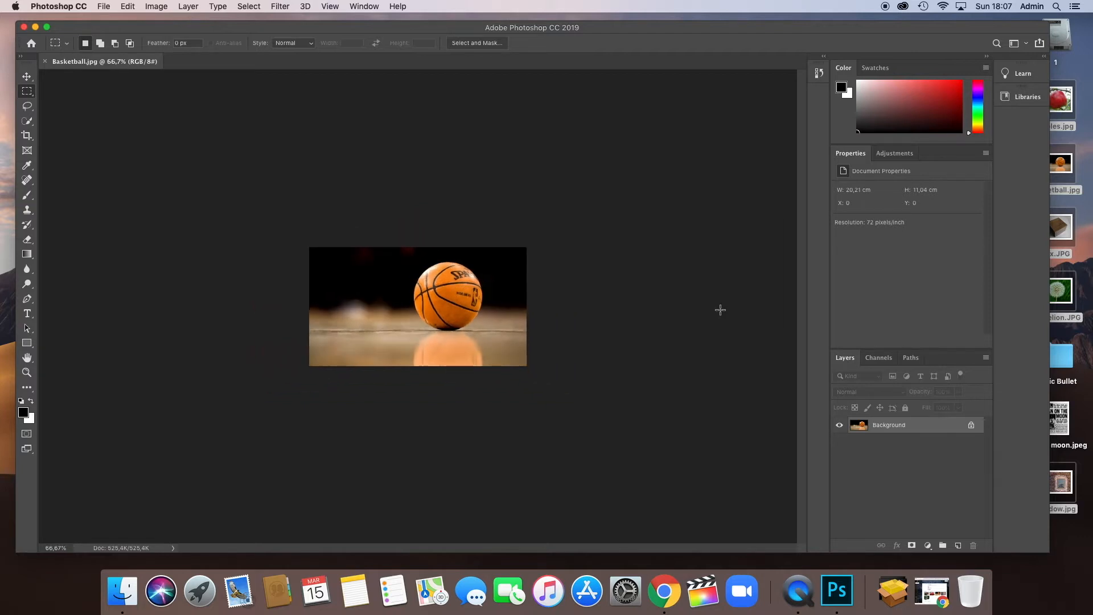
key(super+0)
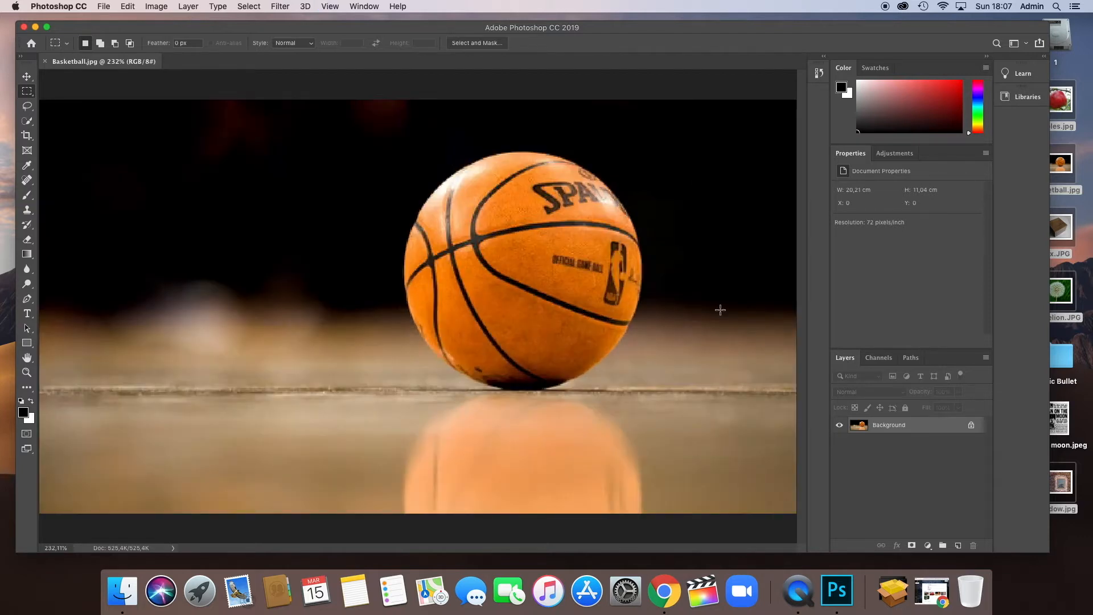
key(super+plus)
key(super+plus)
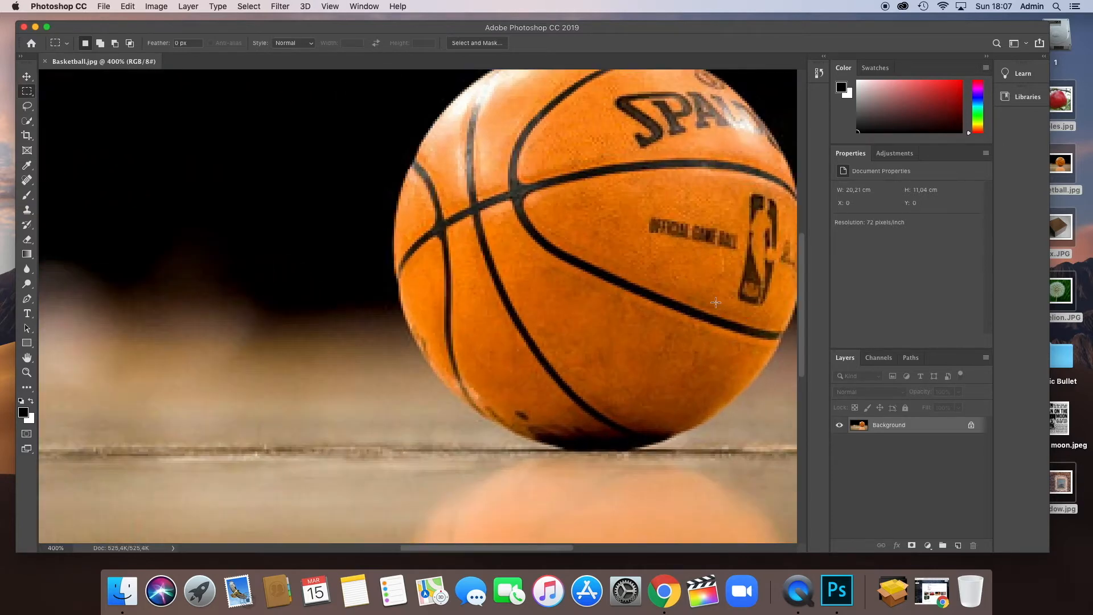
drag(659, 240, 471, 299)
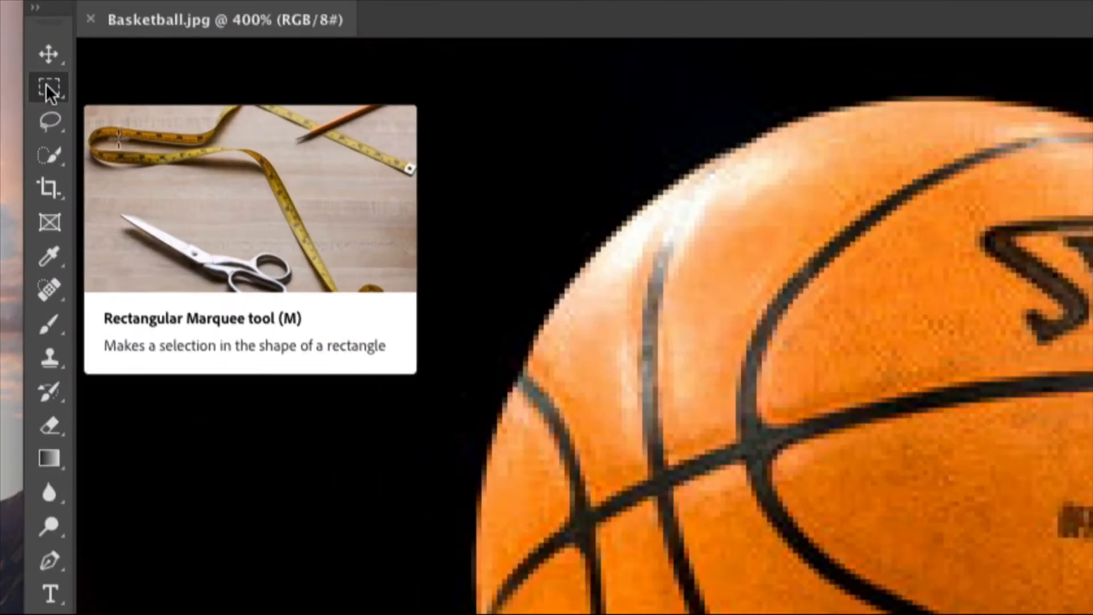
right_click(45, 86)
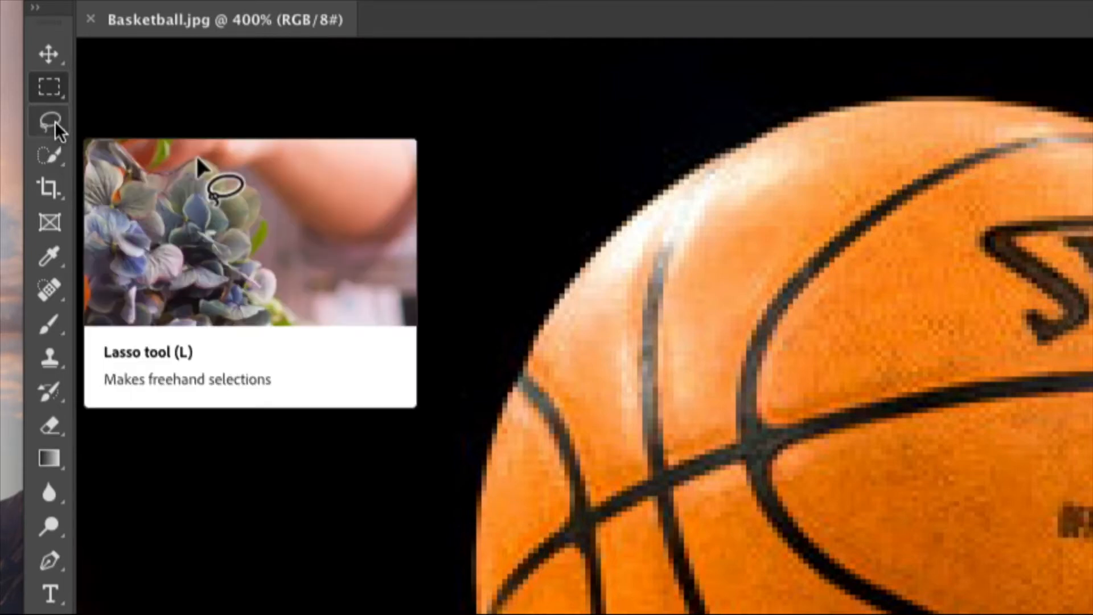
click(60, 124)
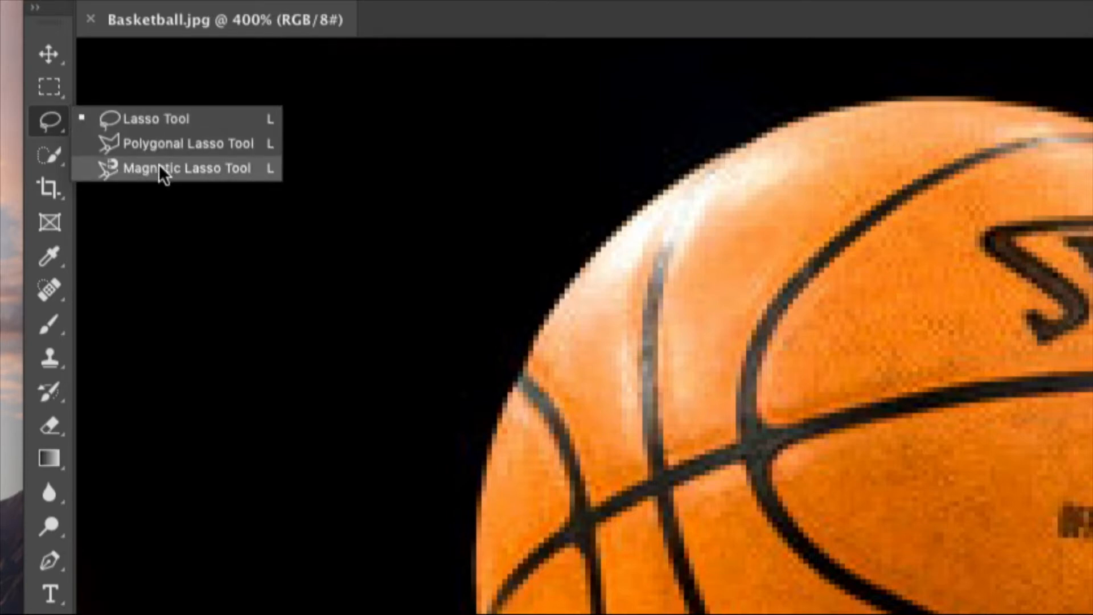
click(51, 122)
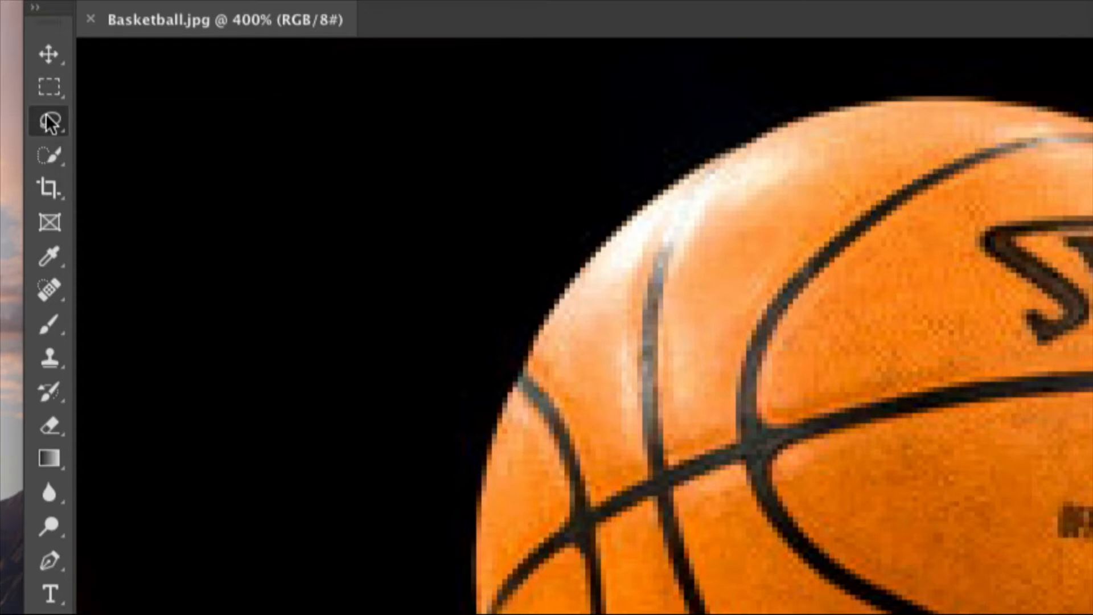
click(56, 153)
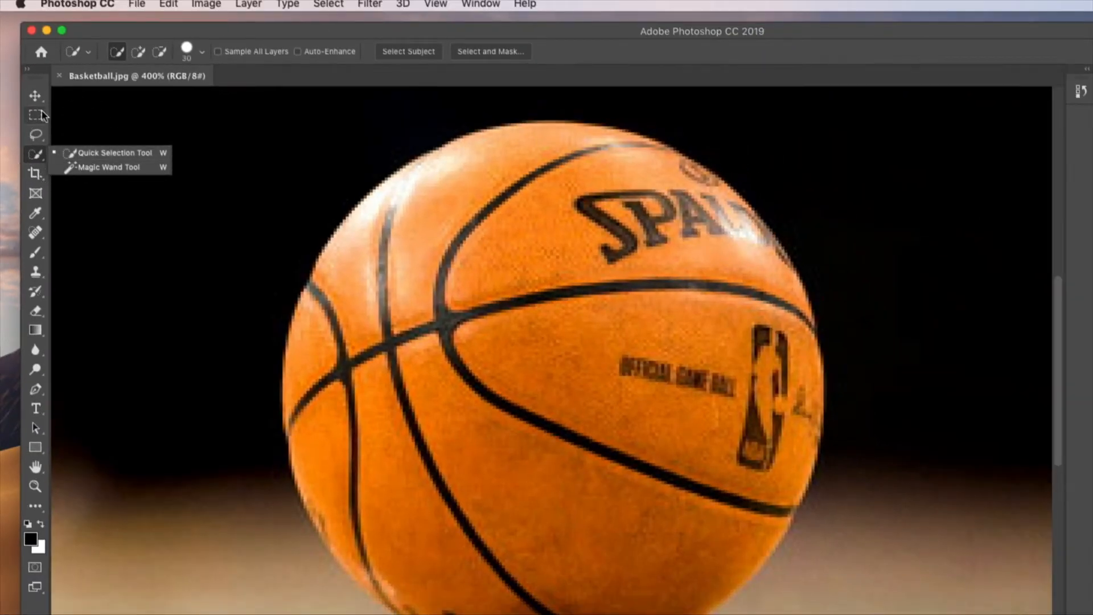
- Select the whole basketball with the Elliptical Marquee Tool, fitting the selection to the ball's outline
click(37, 116)
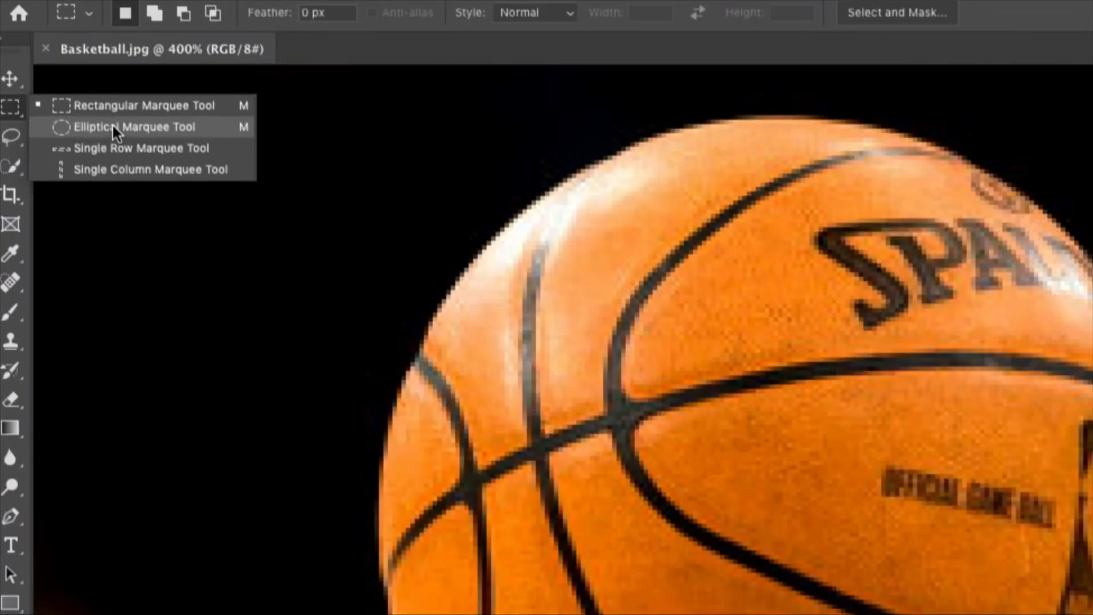
click(114, 128)
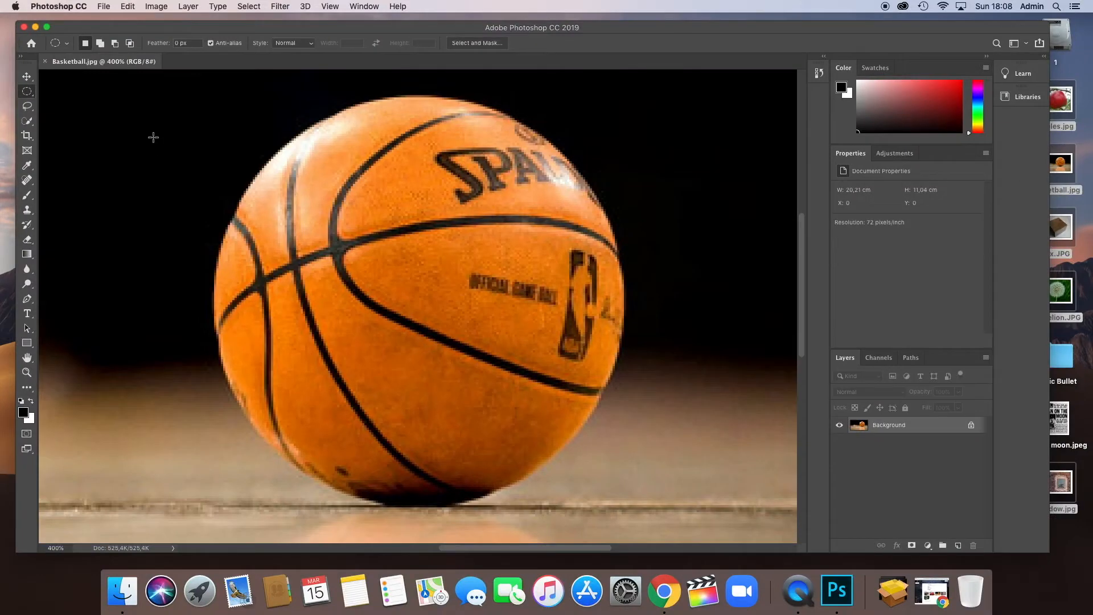
drag(100, 128, 245, 241)
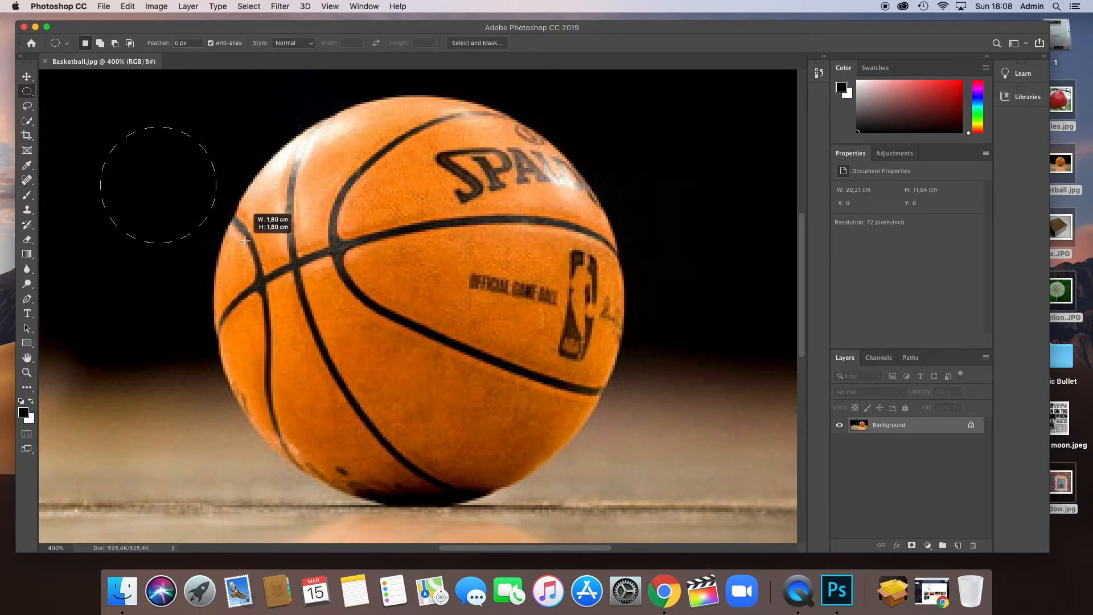
drag(245, 241, 244, 241)
click(245, 242)
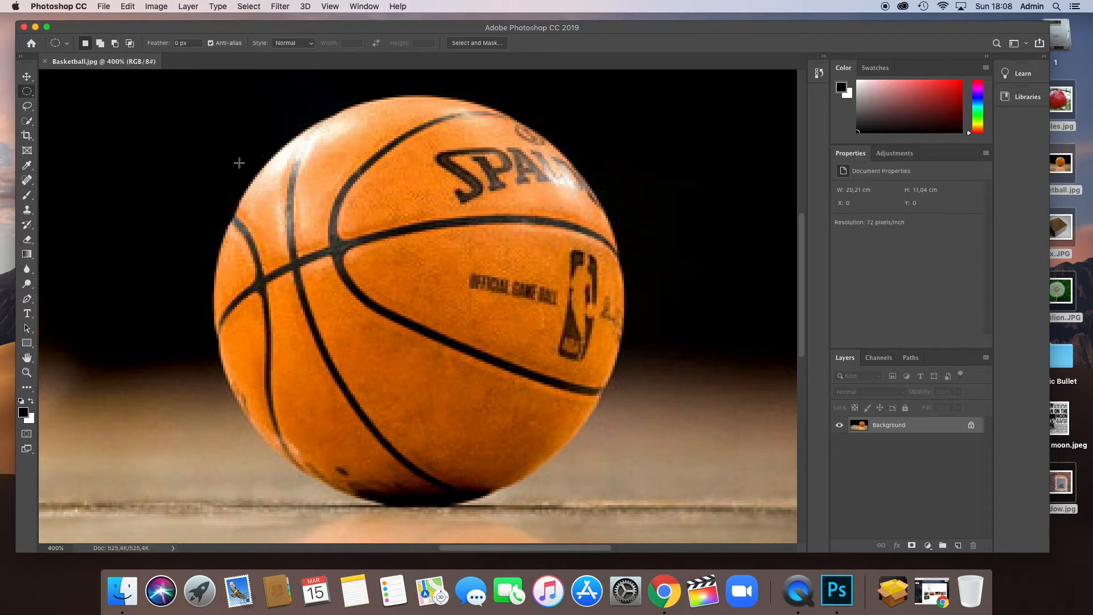
drag(230, 142, 595, 472)
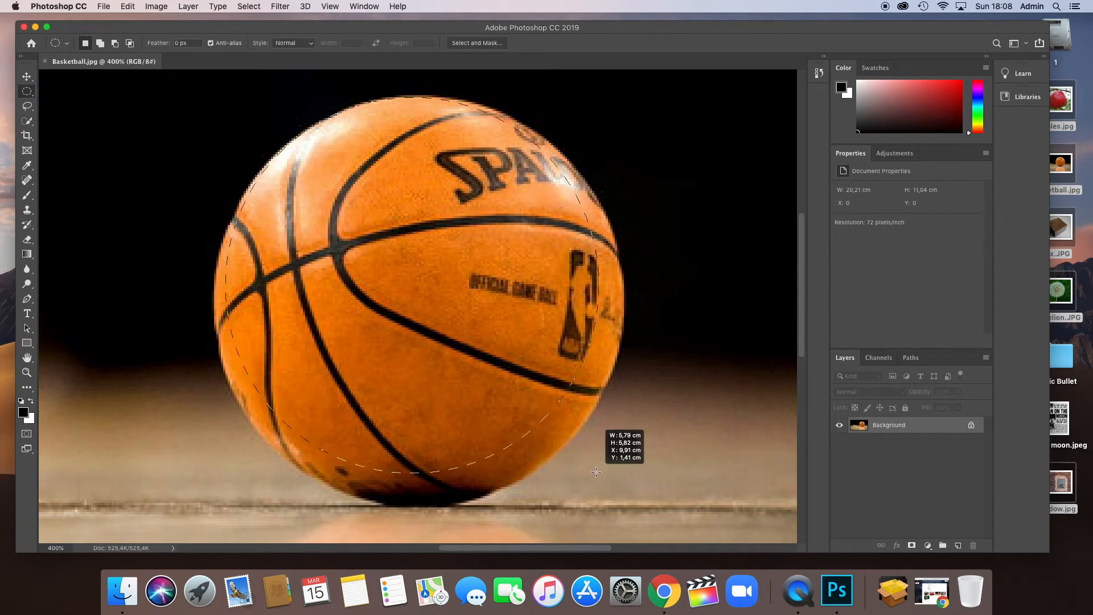
drag(595, 472, 621, 506)
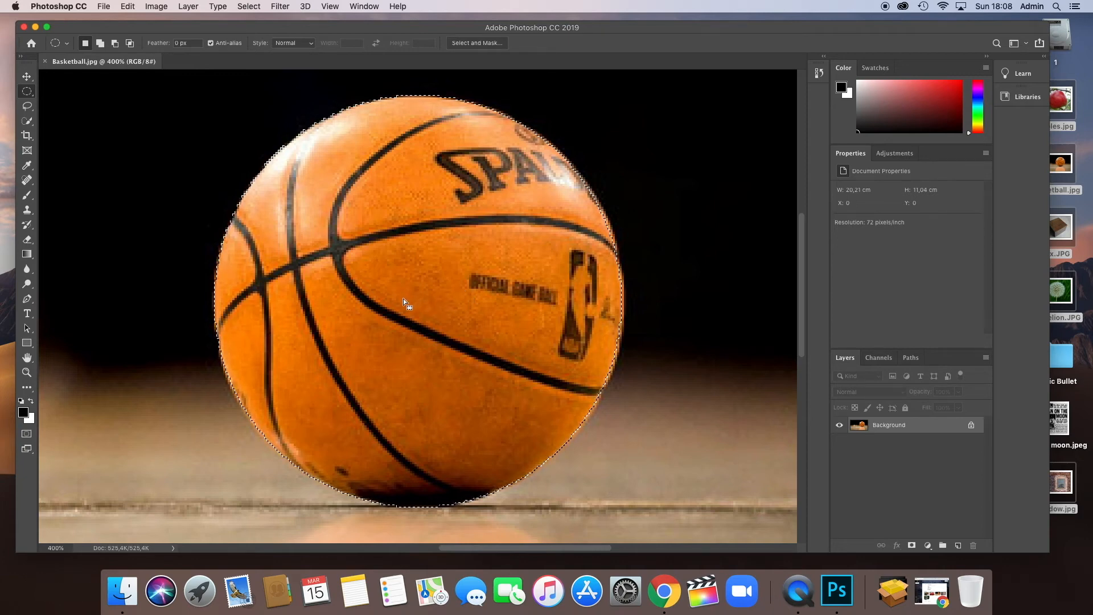
mouse_move(398, 289)
mouse_down()
mouse_move(458, 278)
mouse_move(470, 290)
mouse_move(399, 292)
mouse_up()
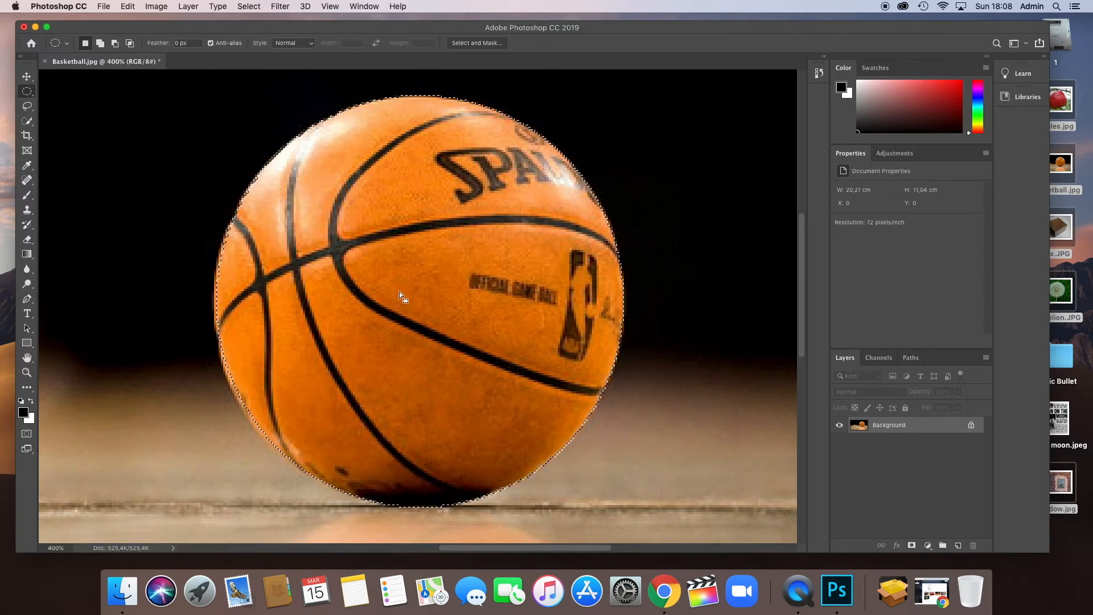
- Create a new document from the A4 print preset and return to the Basketball.jpg document
click(103, 7)
click(126, 23)
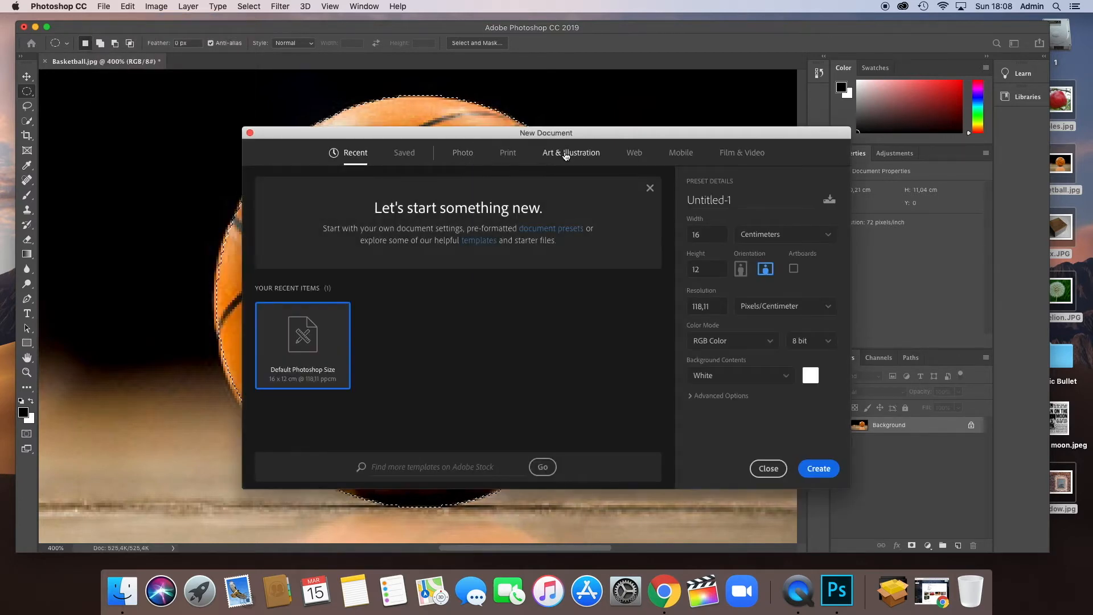
click(509, 154)
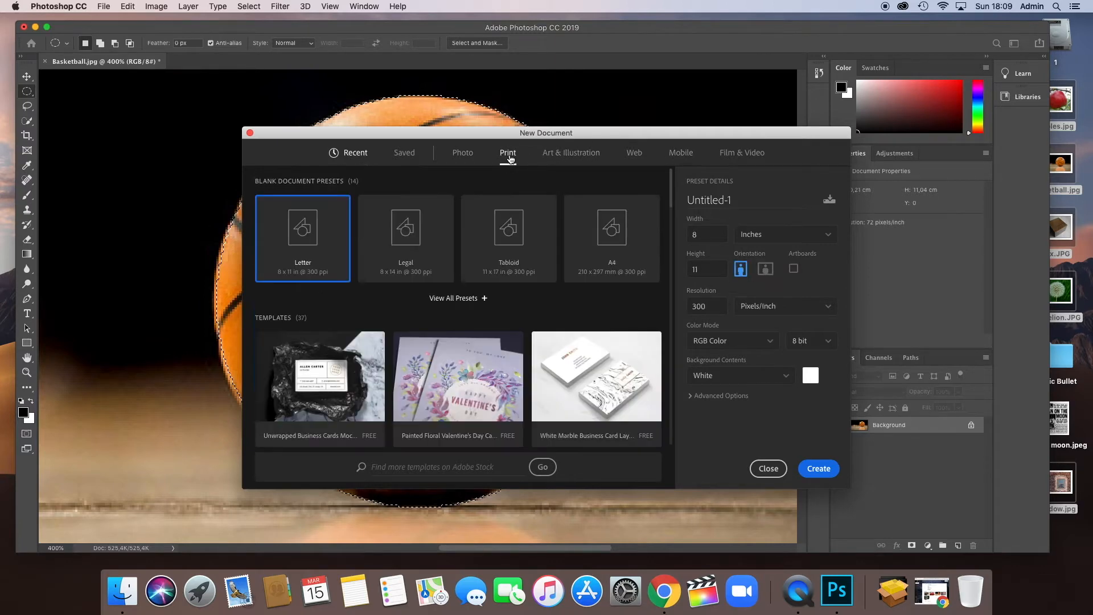
click(614, 244)
click(819, 469)
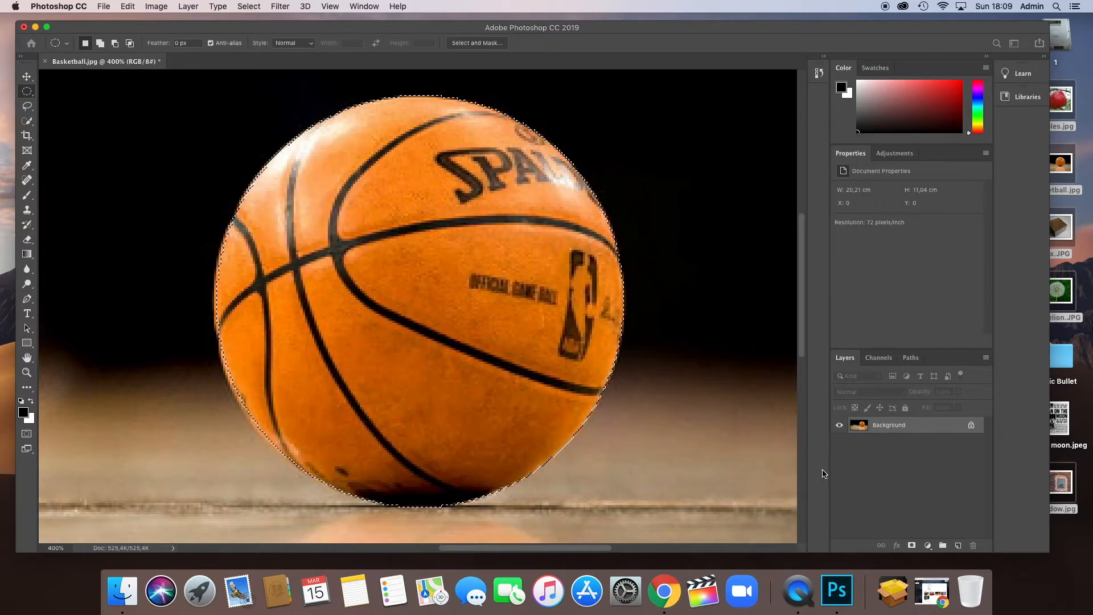
click(105, 63)
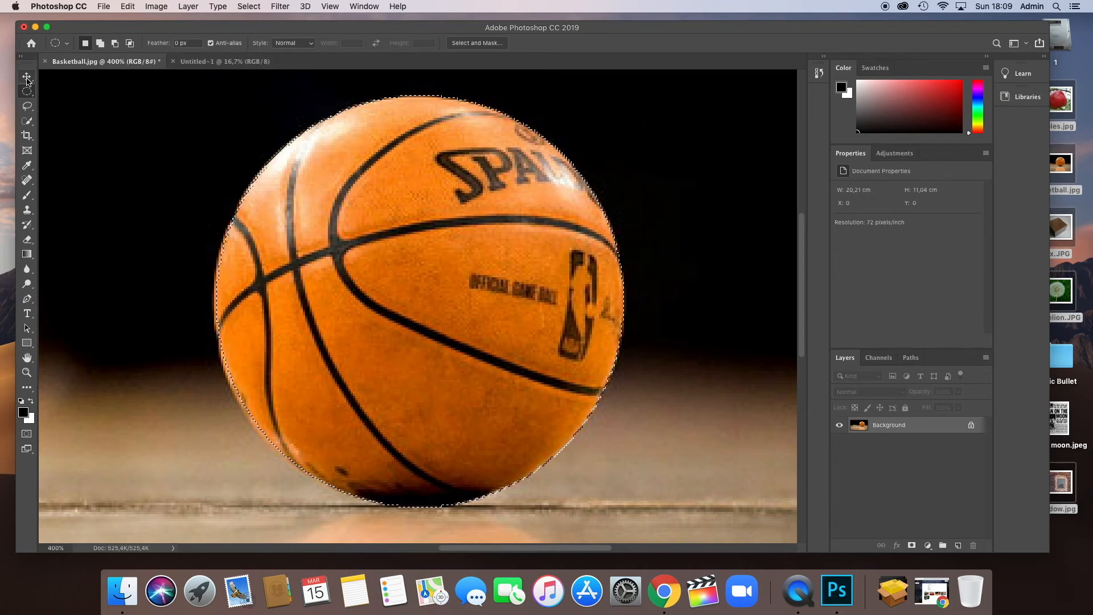
click(27, 78)
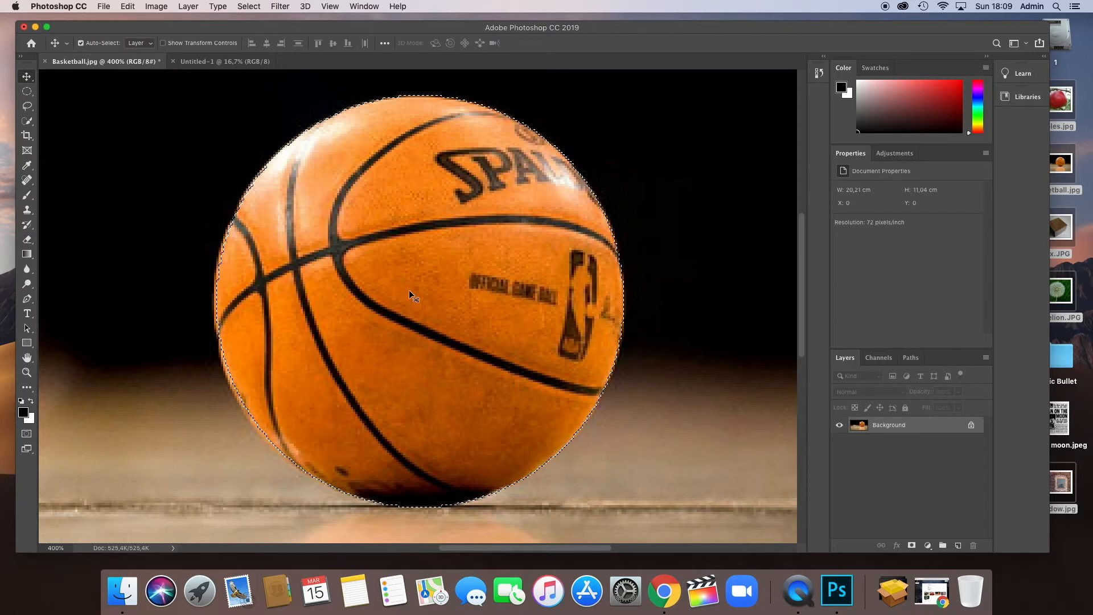
mouse_move(410, 291)
mouse_down()
mouse_move(354, 260)
mouse_move(398, 285)
mouse_up()
key(super+z)
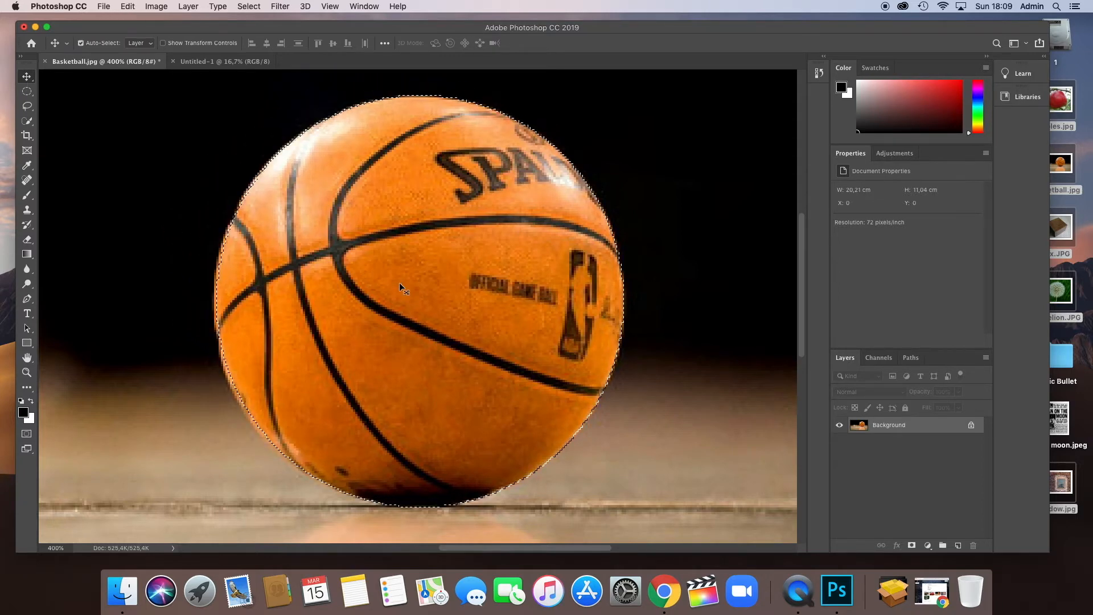
- Transfer the selected basketball from Basketball.jpg onto the blank A4 page
click(27, 92)
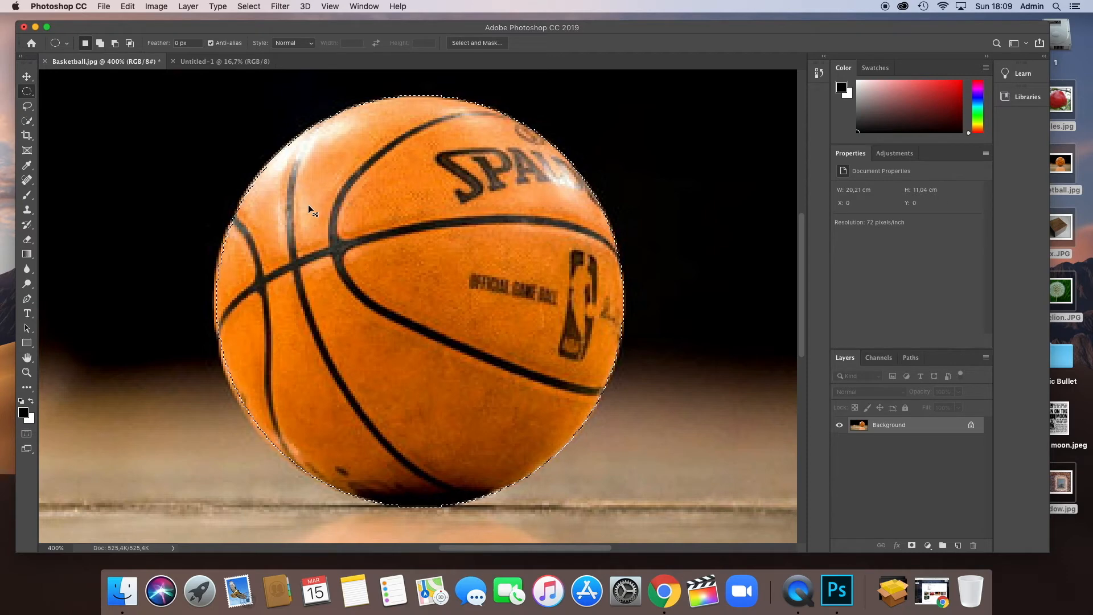
drag(338, 258, 205, 67)
click(202, 62)
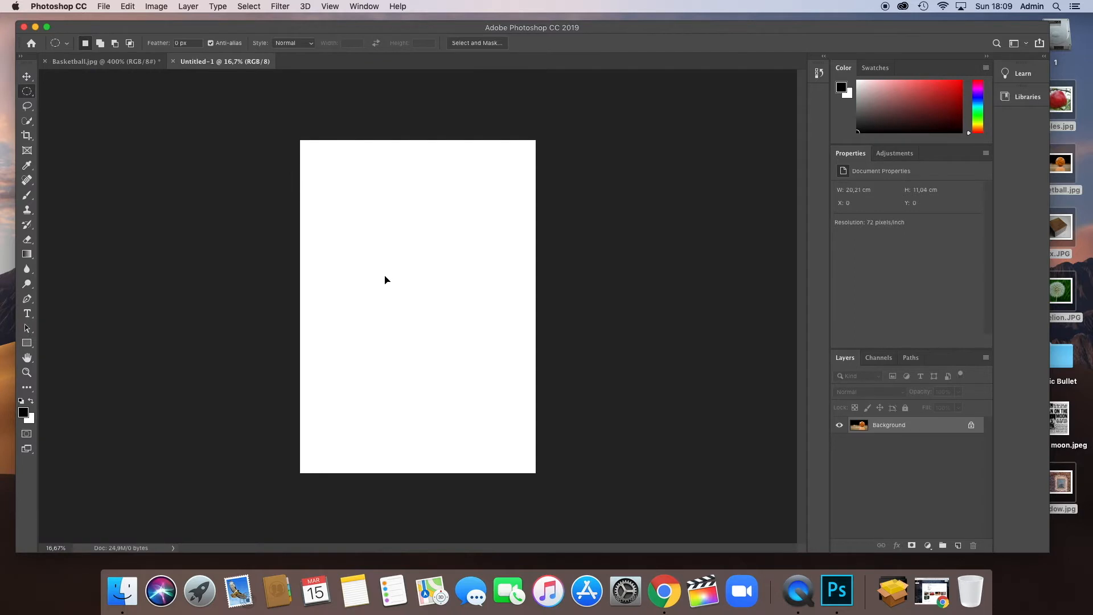
drag(386, 279, 387, 277)
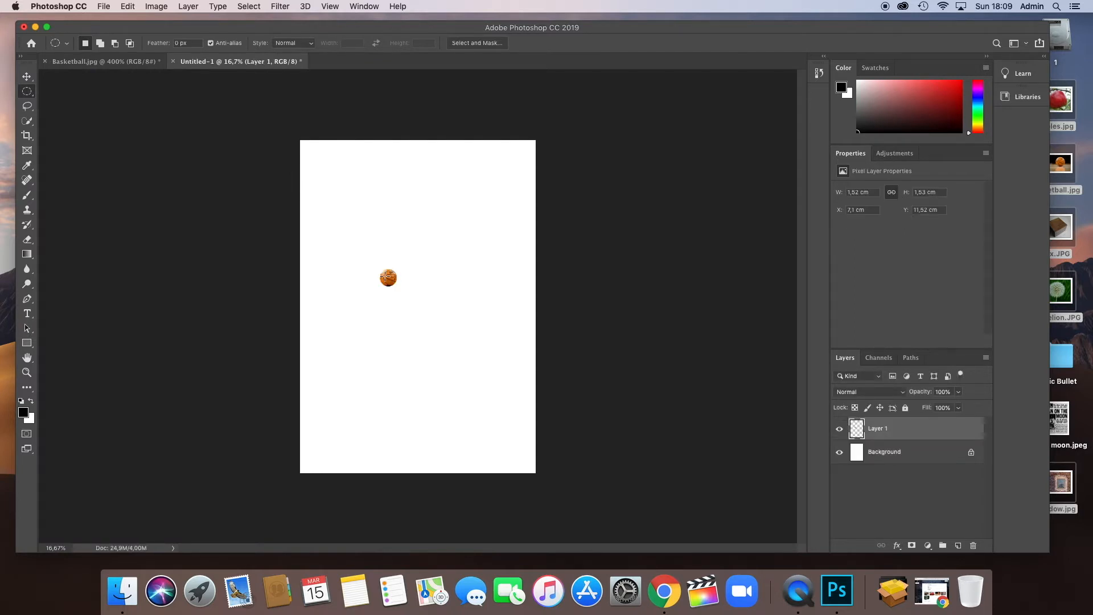
- Enlarge the basketball with Free Transform to about 5.13 by 5.16 cm near the page's upper-left area
key(super+0)
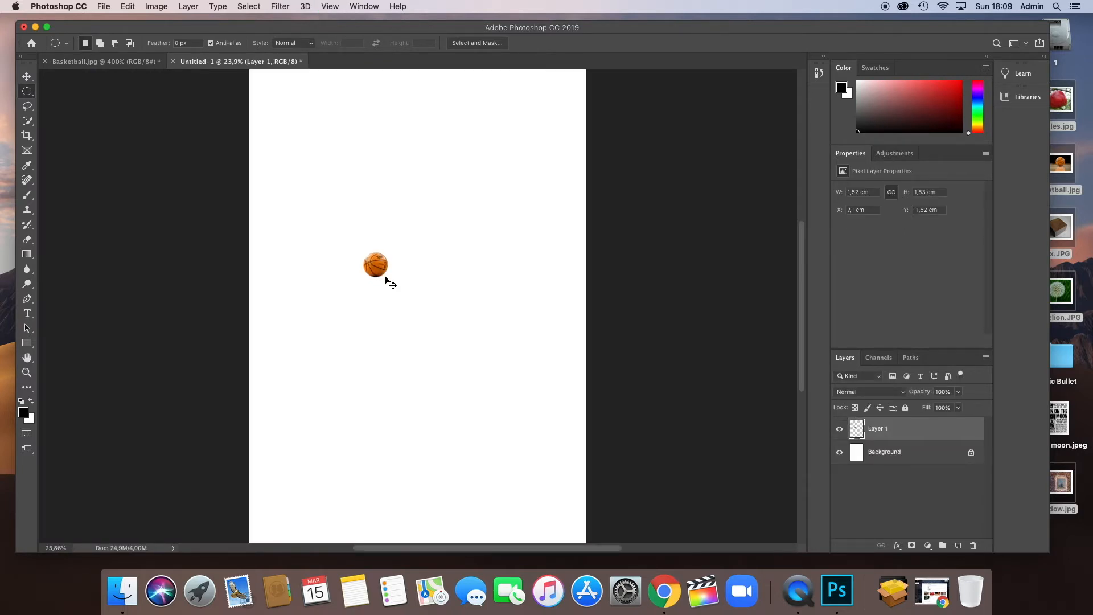
key(super+t)
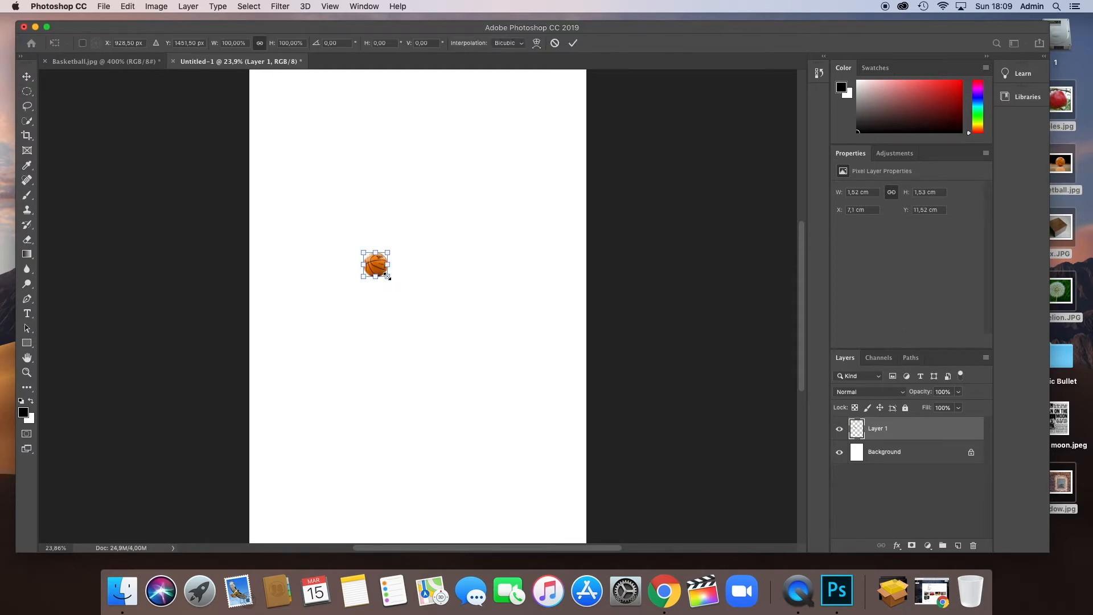
drag(387, 276, 343, 209)
key(Return)
key(m)
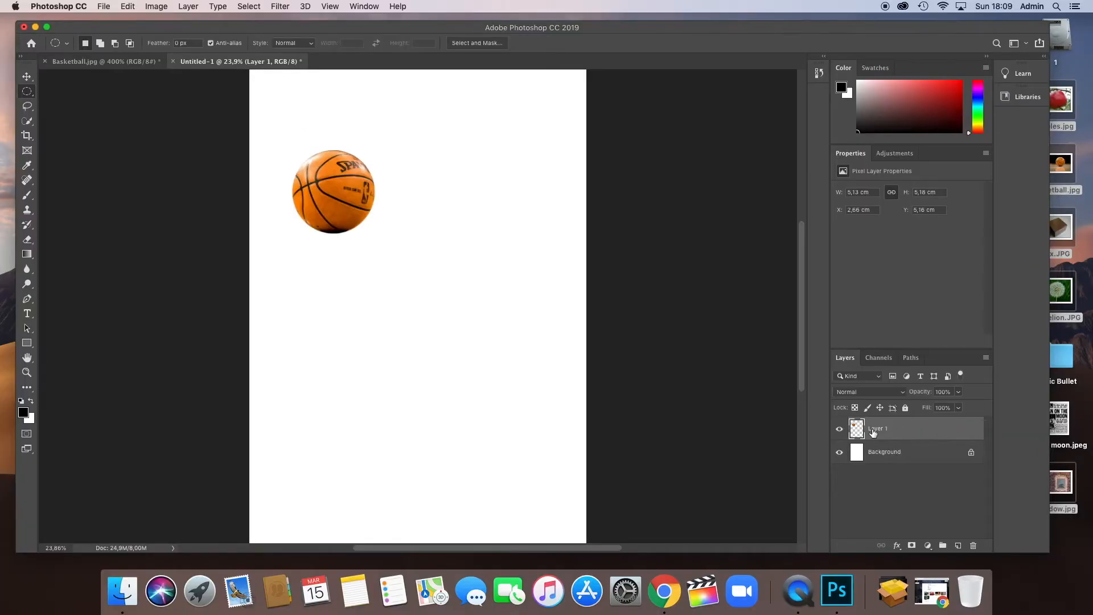
- In Basketball.jpg, place several overlapping copies of the selected basketball across the image with the Move tool and clear the selection
click(111, 64)
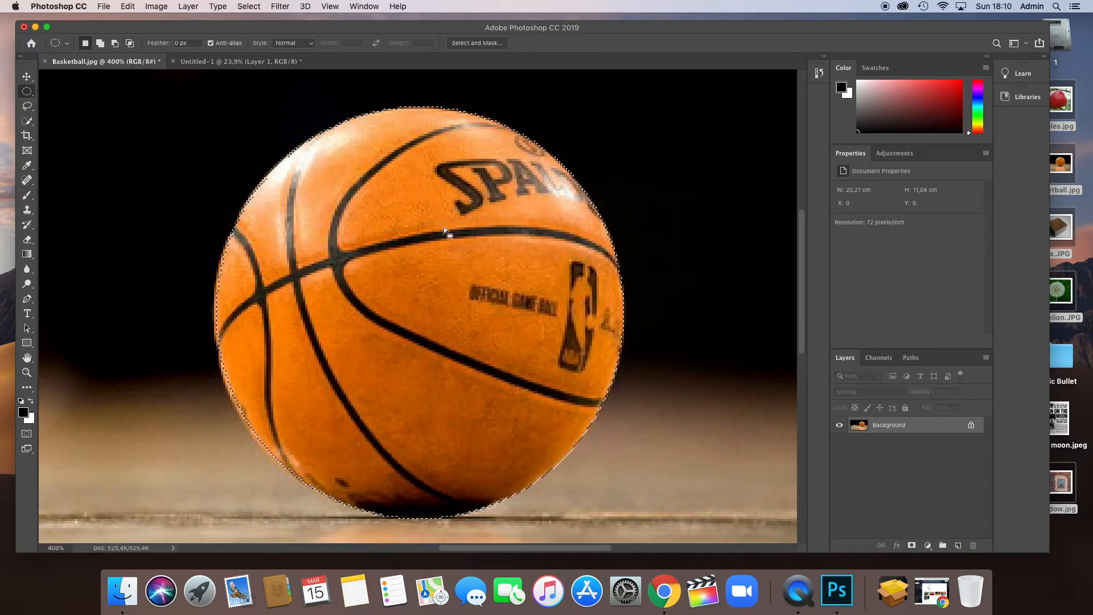
scroll(436, 231, down, 3)
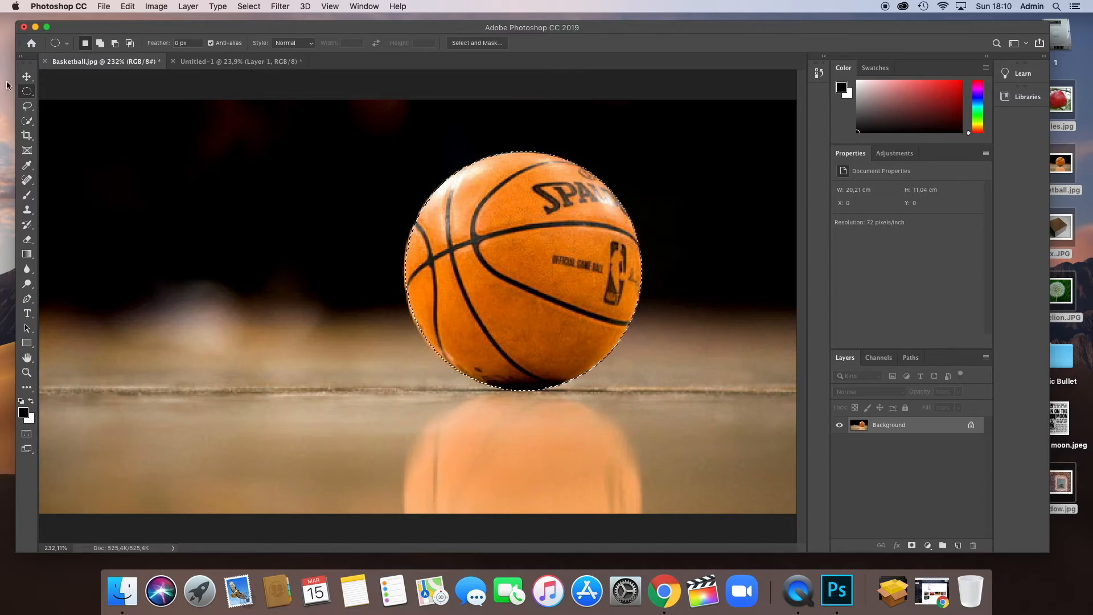
key(v)
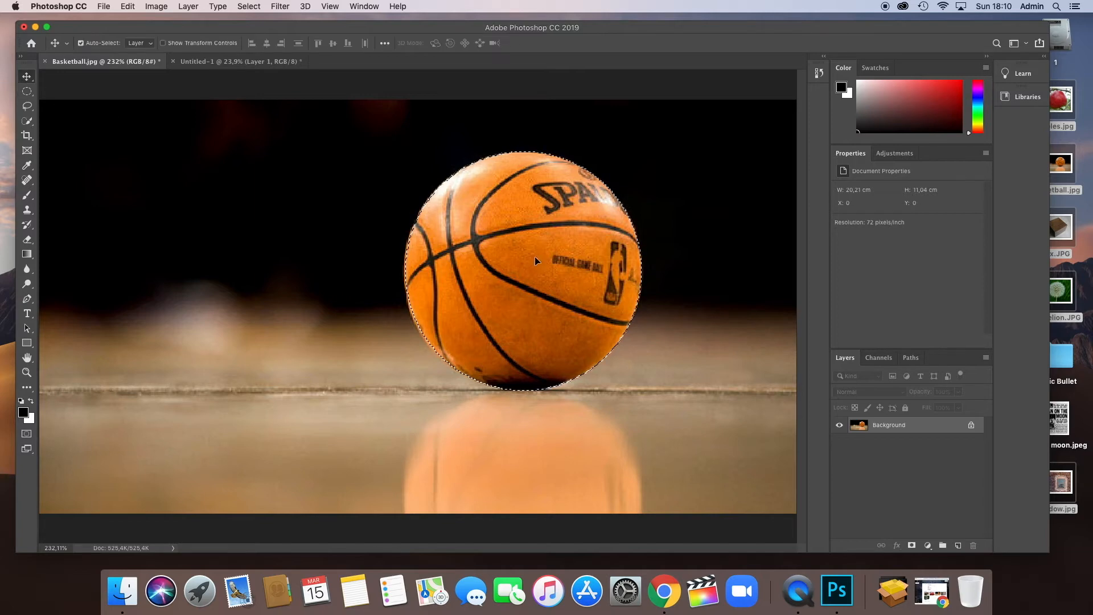
drag(537, 261, 325, 258)
drag(493, 279, 411, 345)
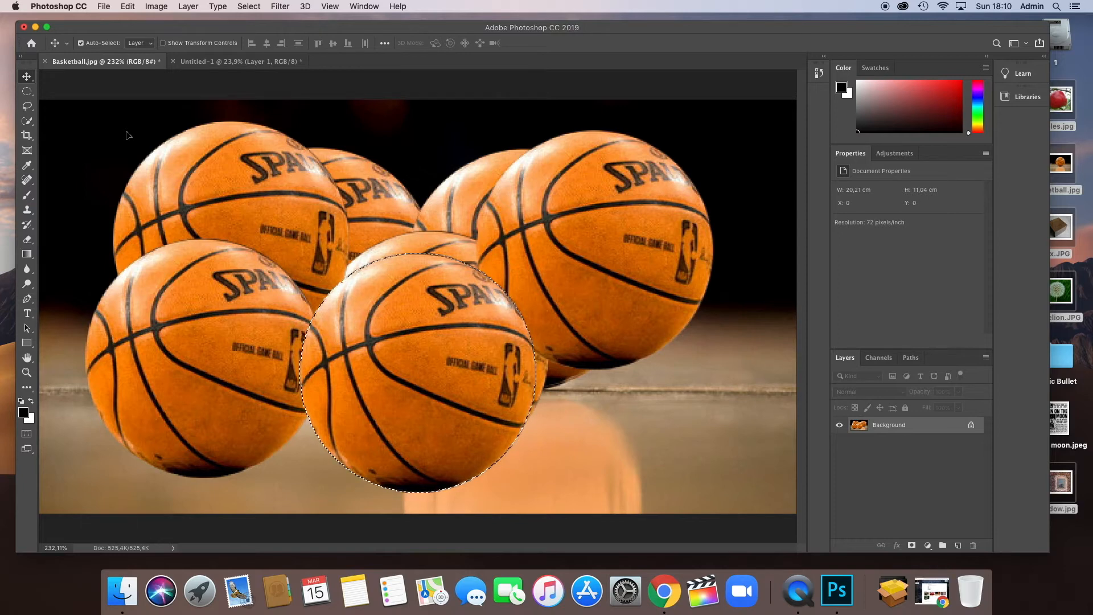
key(super+d)
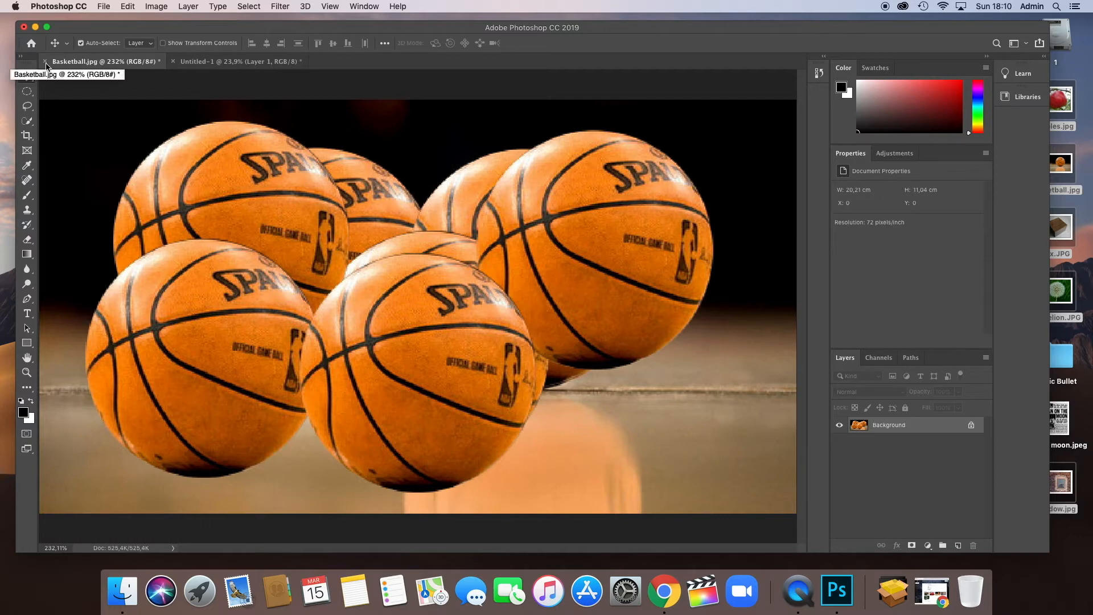
- Close Basketball.jpg without saving its changes and open box.JPG from the Desktop
click(45, 61)
click(501, 200)
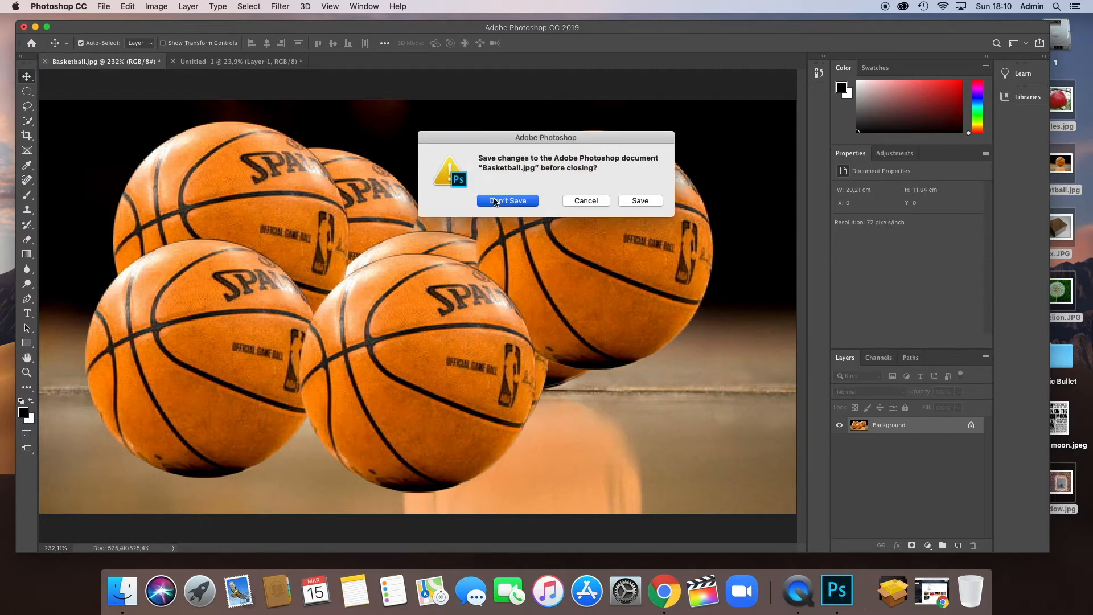
click(102, 6)
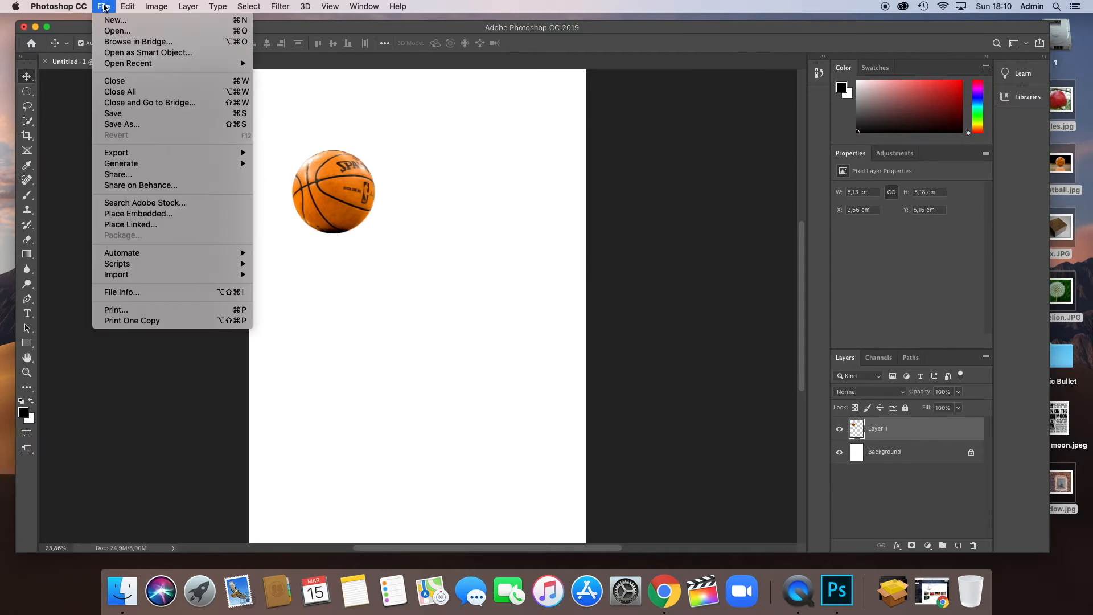
click(122, 31)
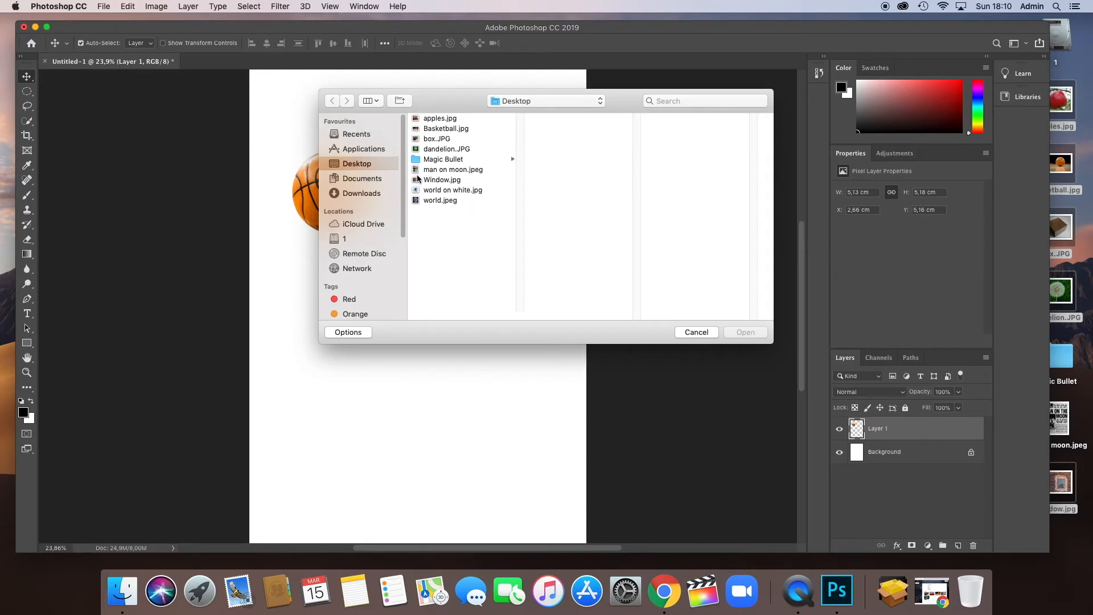
click(433, 139)
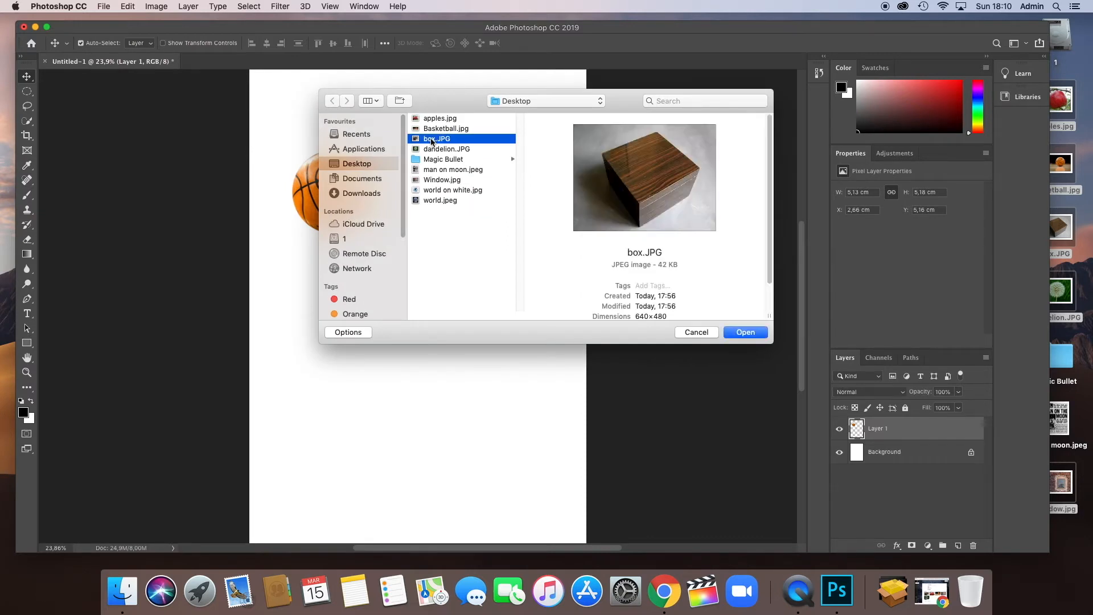
click(743, 332)
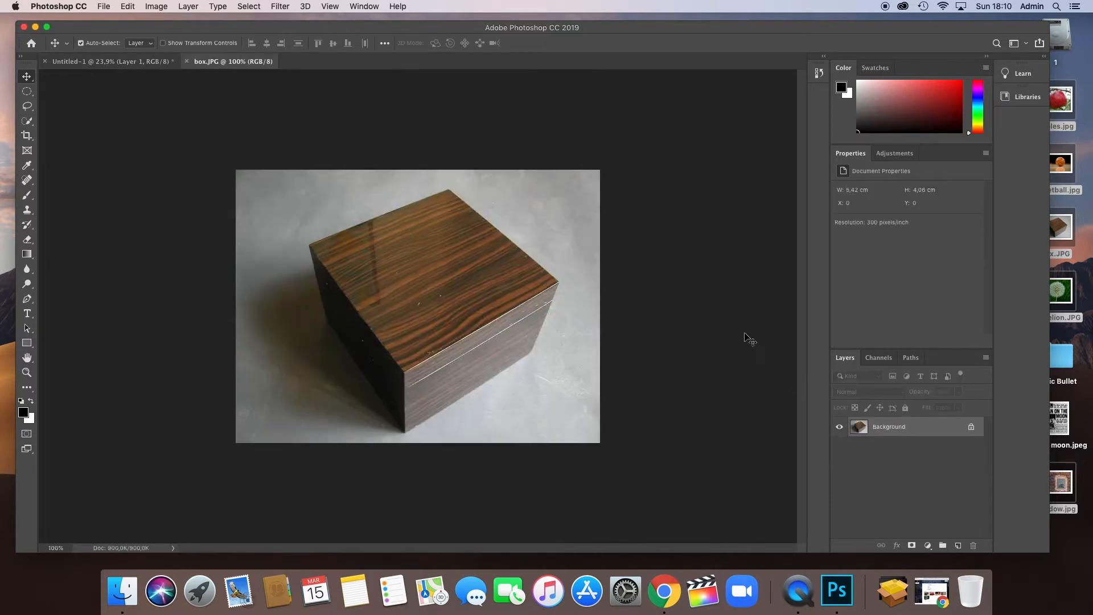
- Try to select the box's top face with the Rectangular Marquee Tool and clear the selection
key(super+plus)
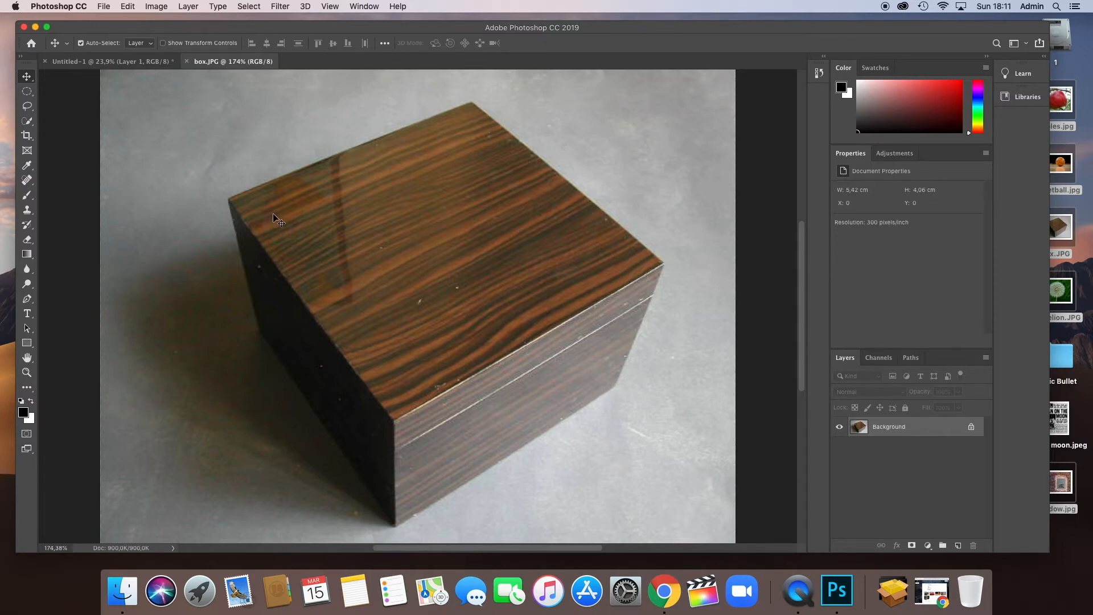
click(27, 92)
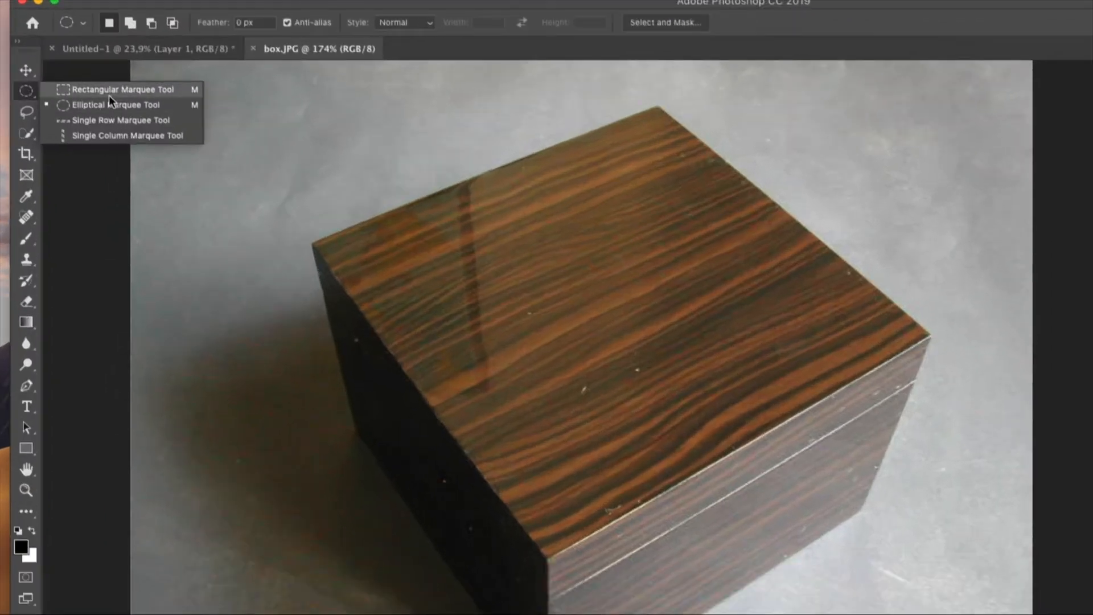
click(108, 89)
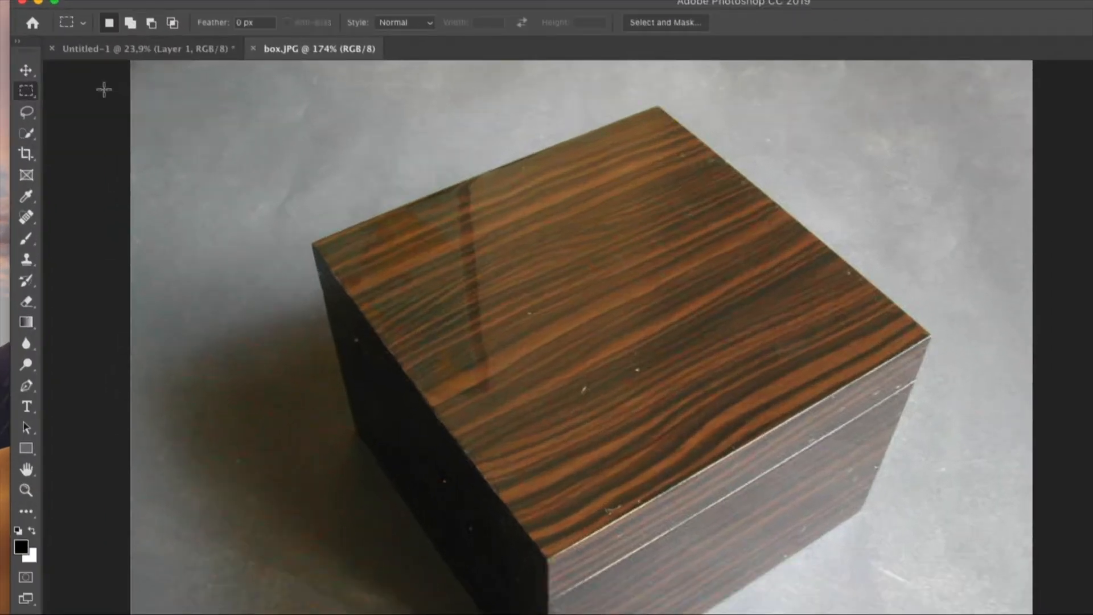
drag(312, 237, 652, 519)
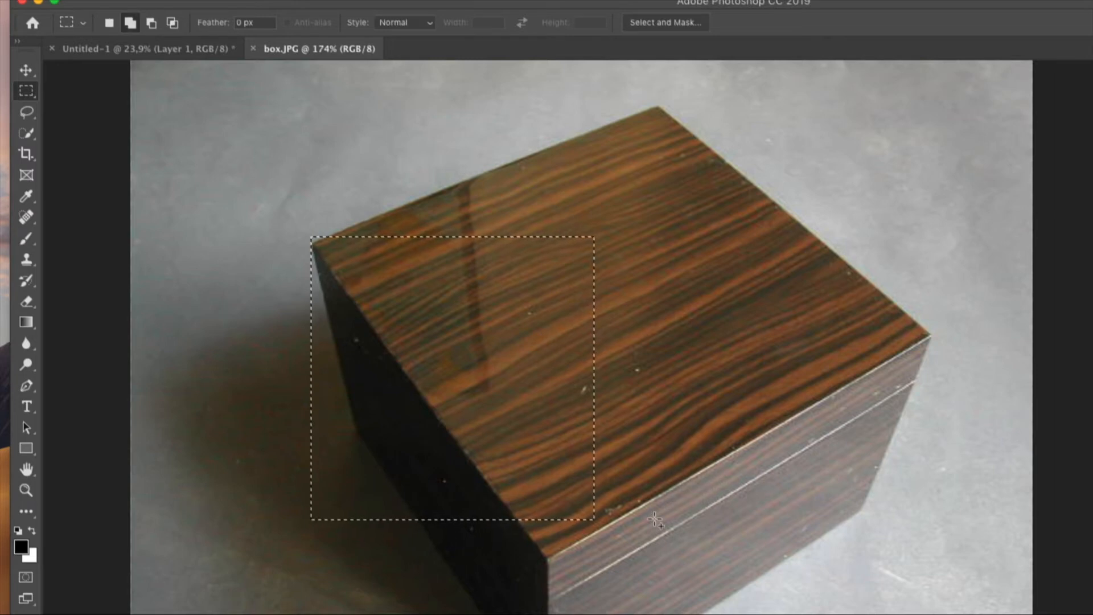
click(430, 285)
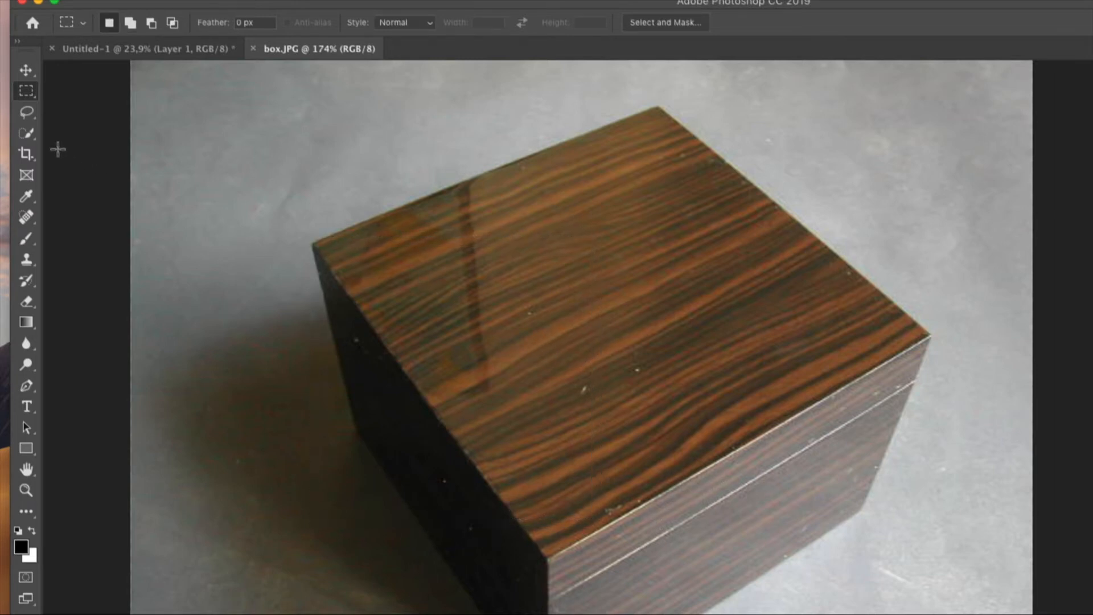
- Select the wooden box's top face with the Polygonal Lasso Tool, placing a point at each of its four corners
click(27, 113)
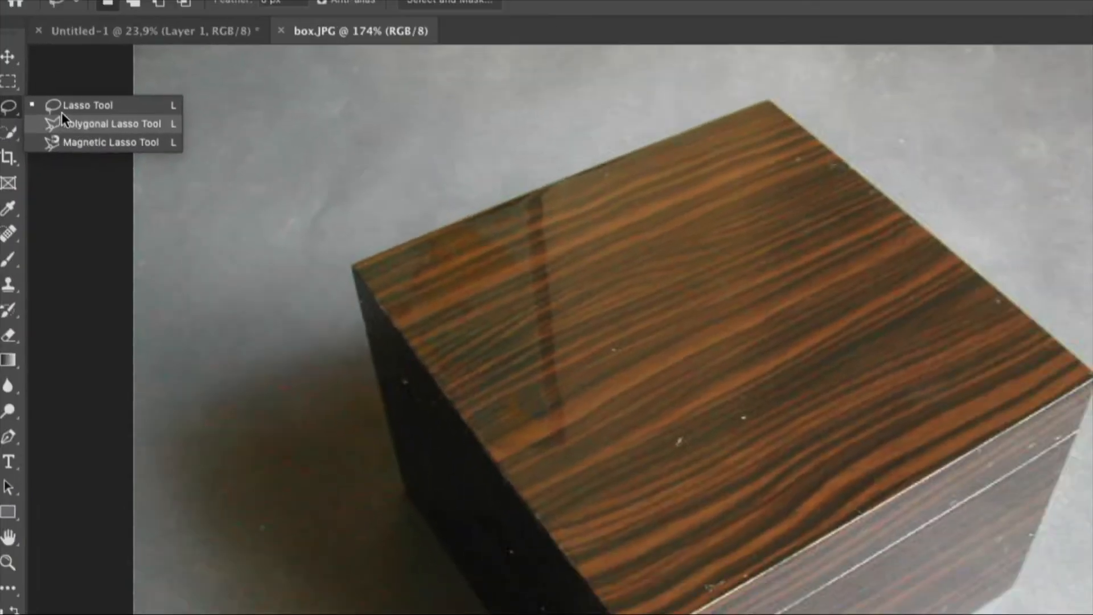
click(75, 125)
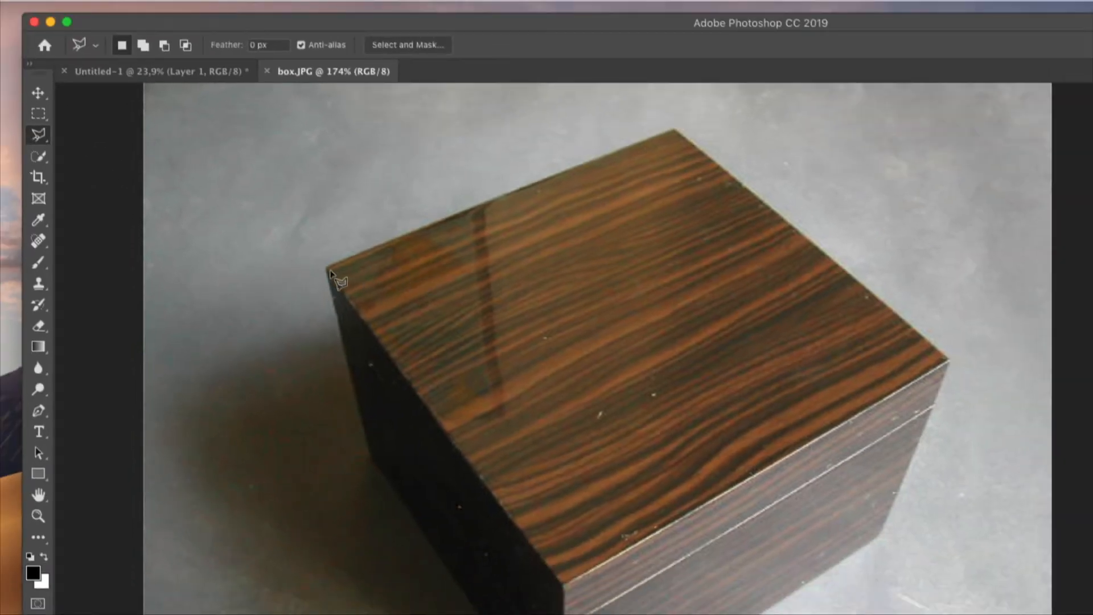
click(328, 268)
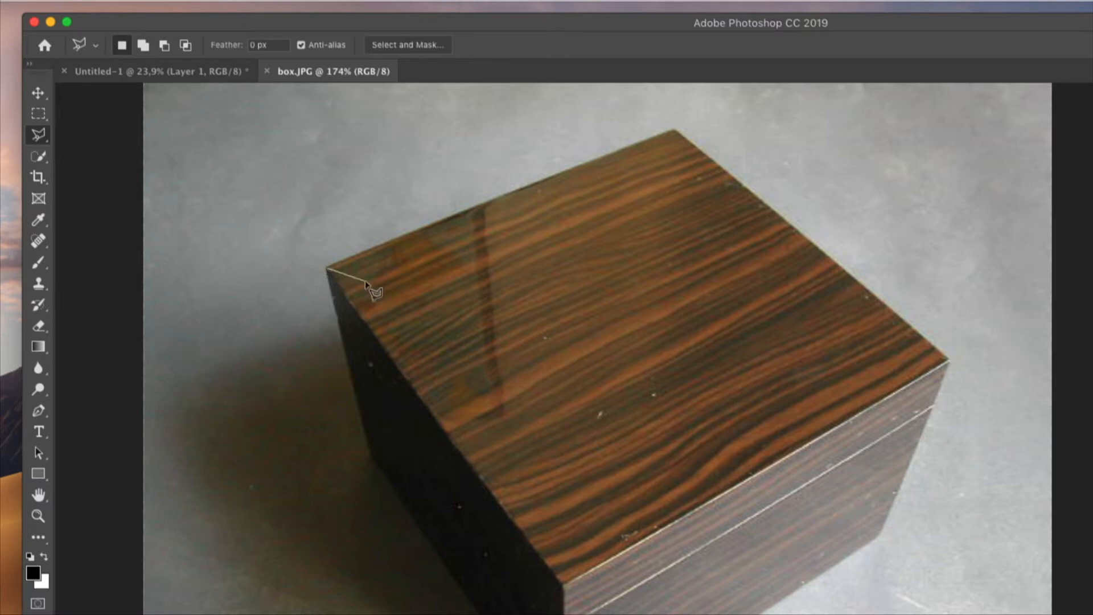
click(673, 130)
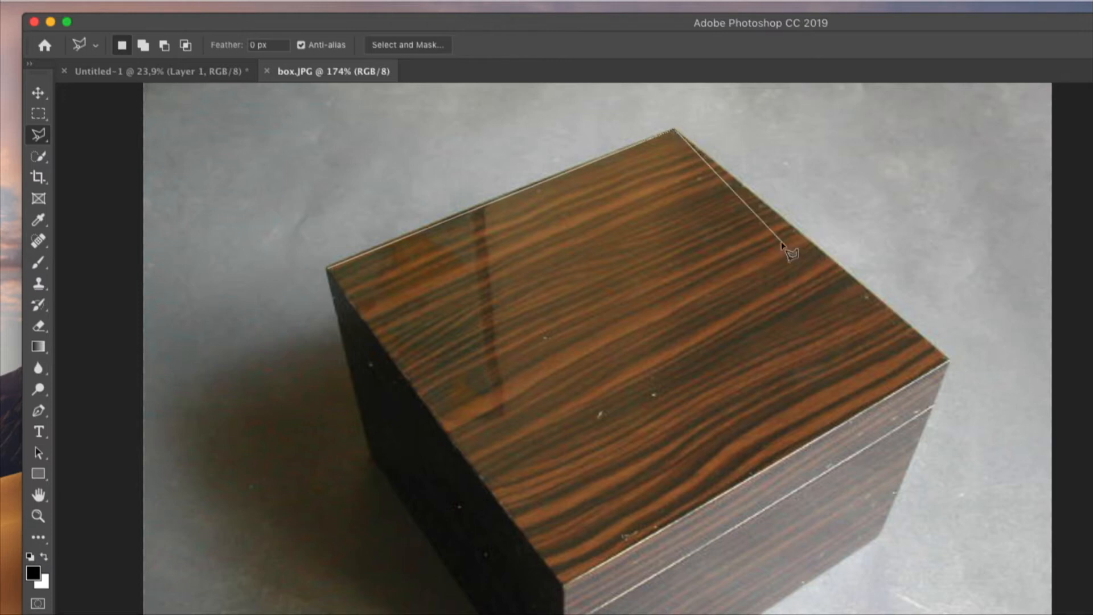
click(948, 360)
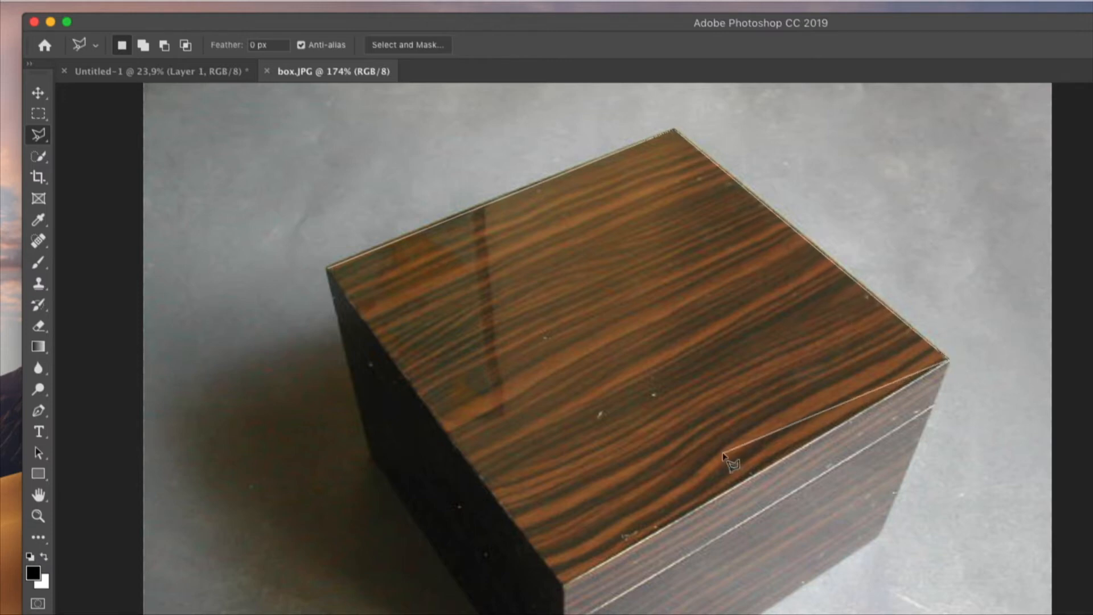
click(565, 585)
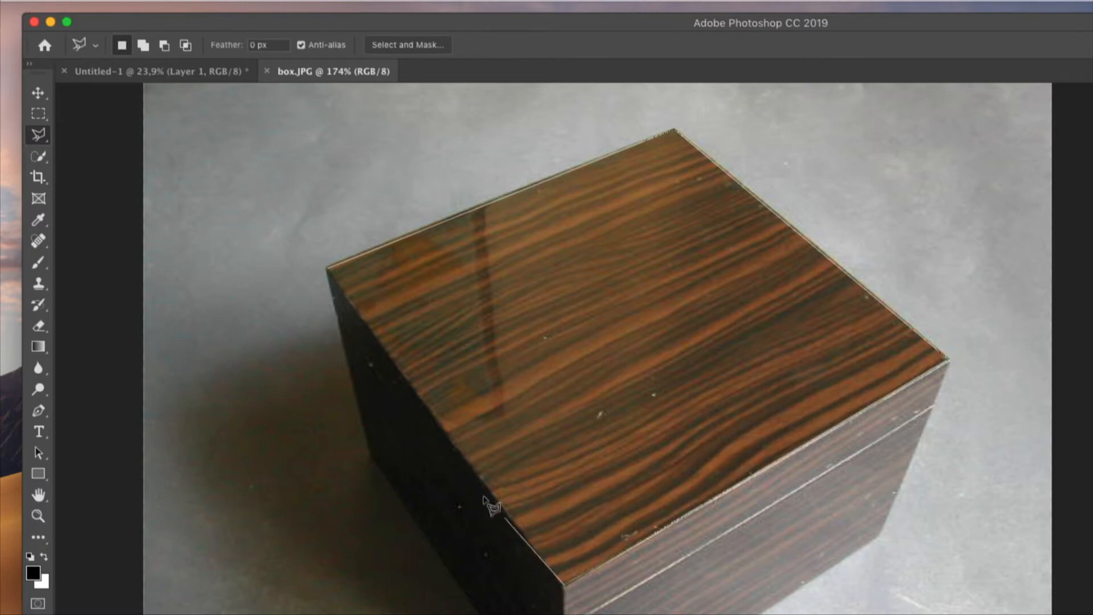
click(332, 273)
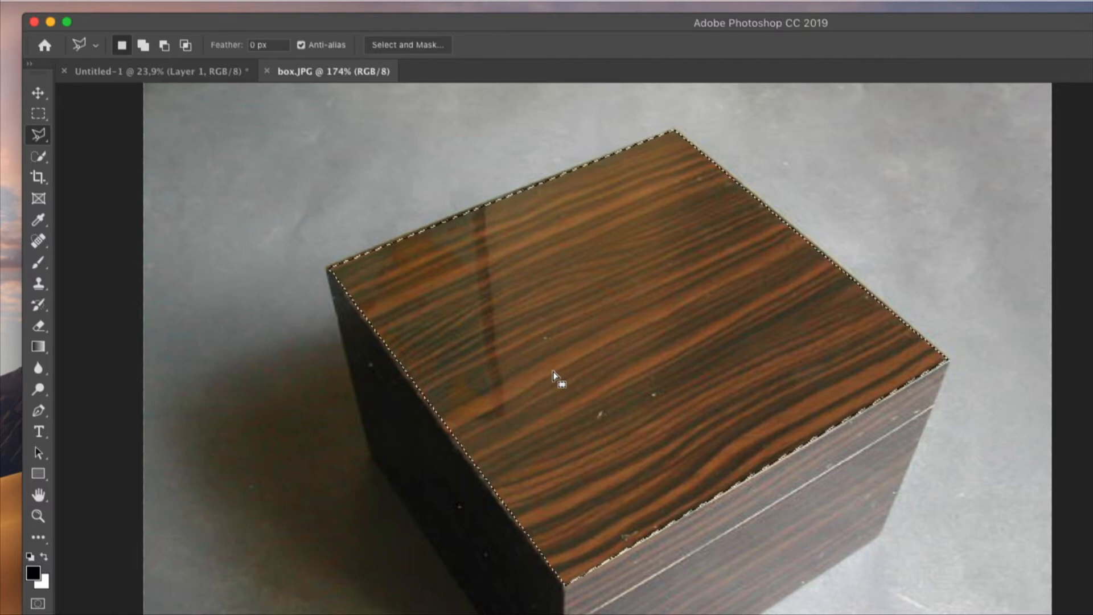
- Transfer the selected box top onto the A4 page and enlarge it to about 288%, placing it to the right of the basketball
drag(592, 374, 187, 71)
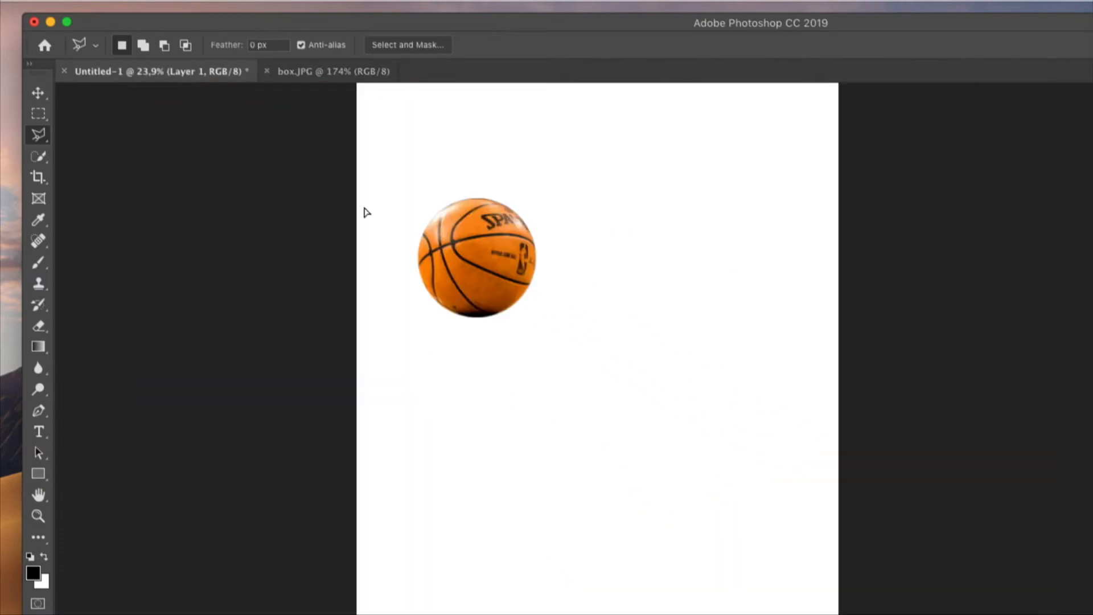
drag(631, 382, 627, 382)
key(ctrl+t)
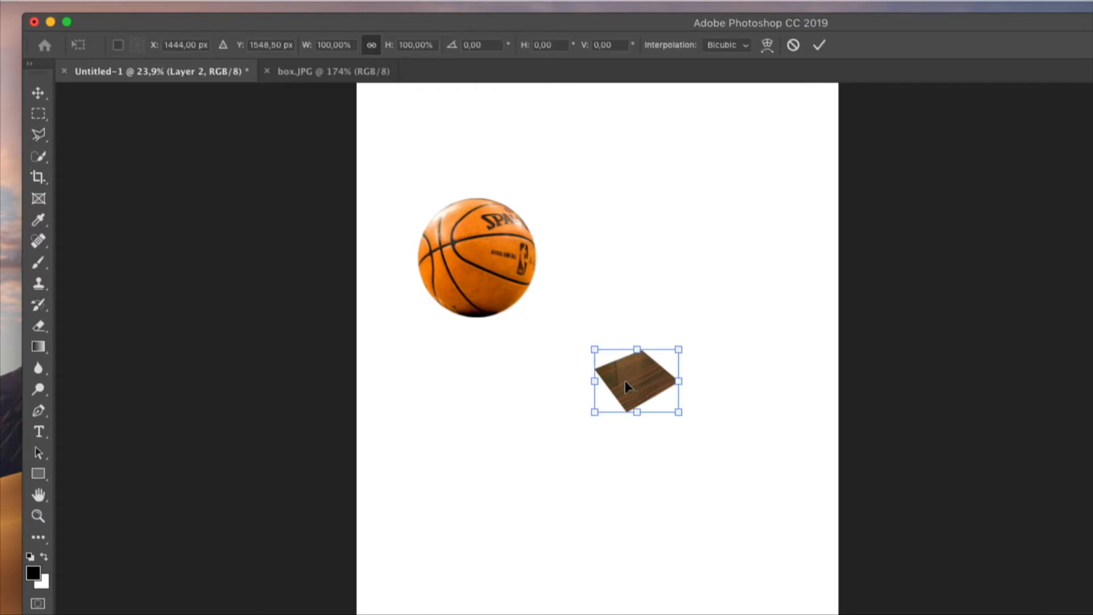
drag(589, 345, 414, 245)
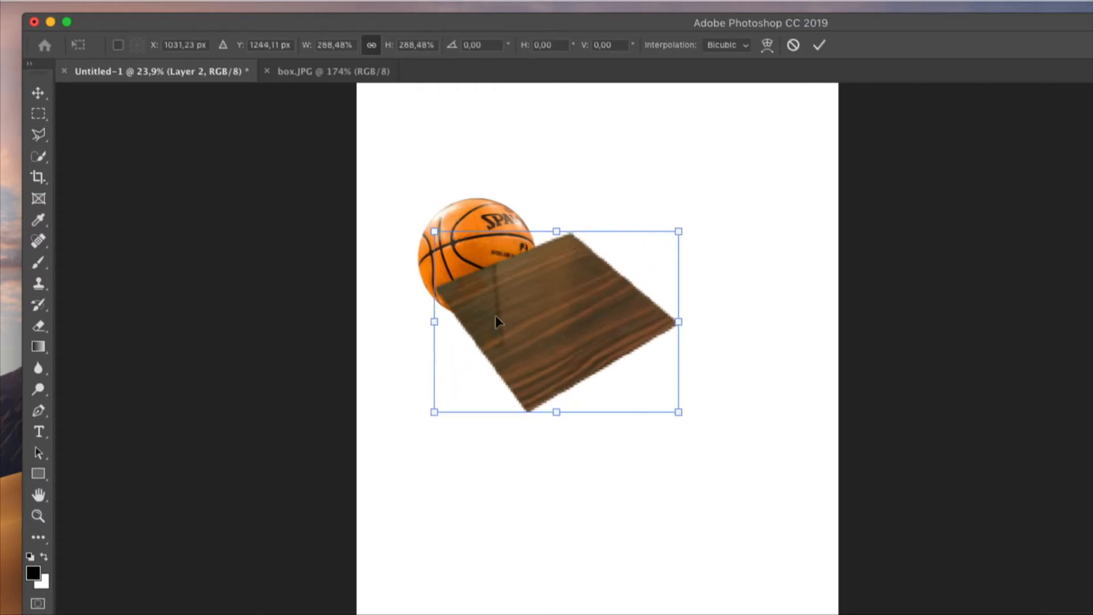
drag(495, 317, 631, 234)
key(Return)
key(l)
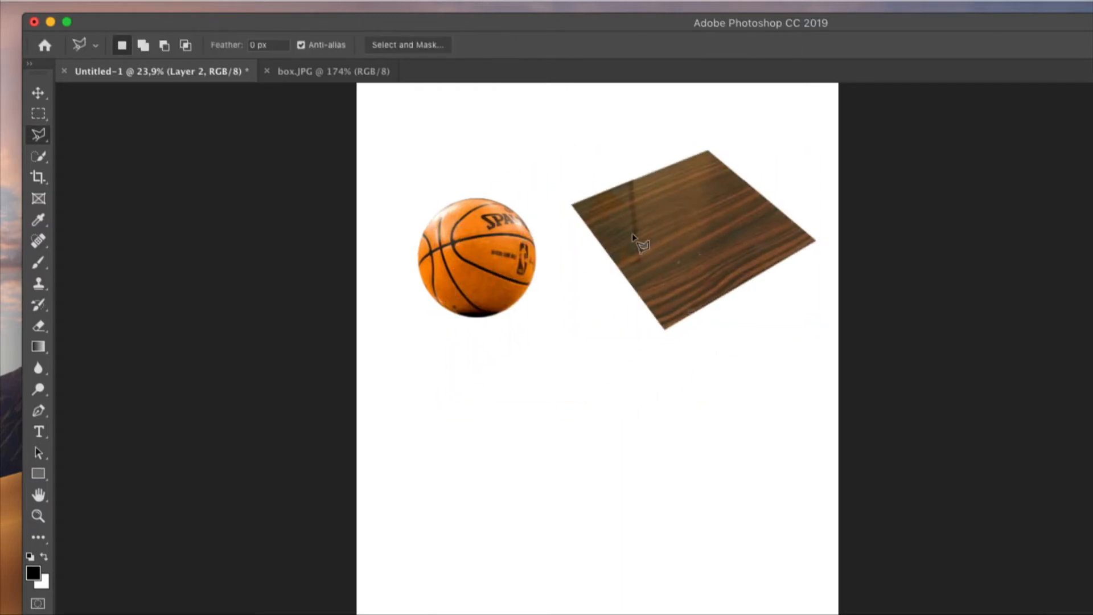
- In box.JPG, outline the entire box corner by corner with the Polygonal Lasso Tool and clear the selection
click(295, 72)
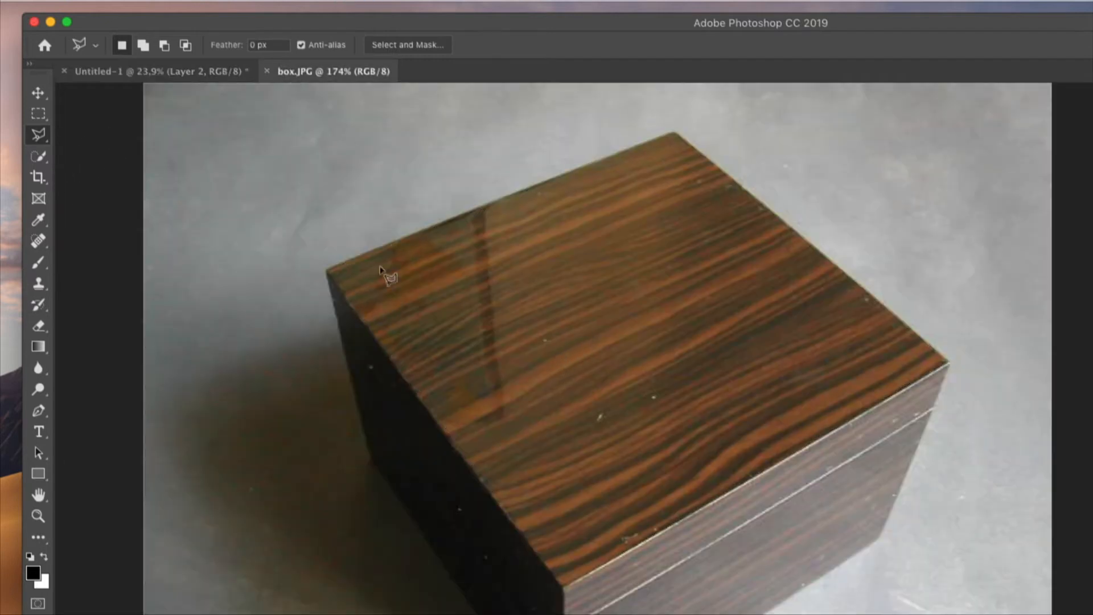
click(328, 268)
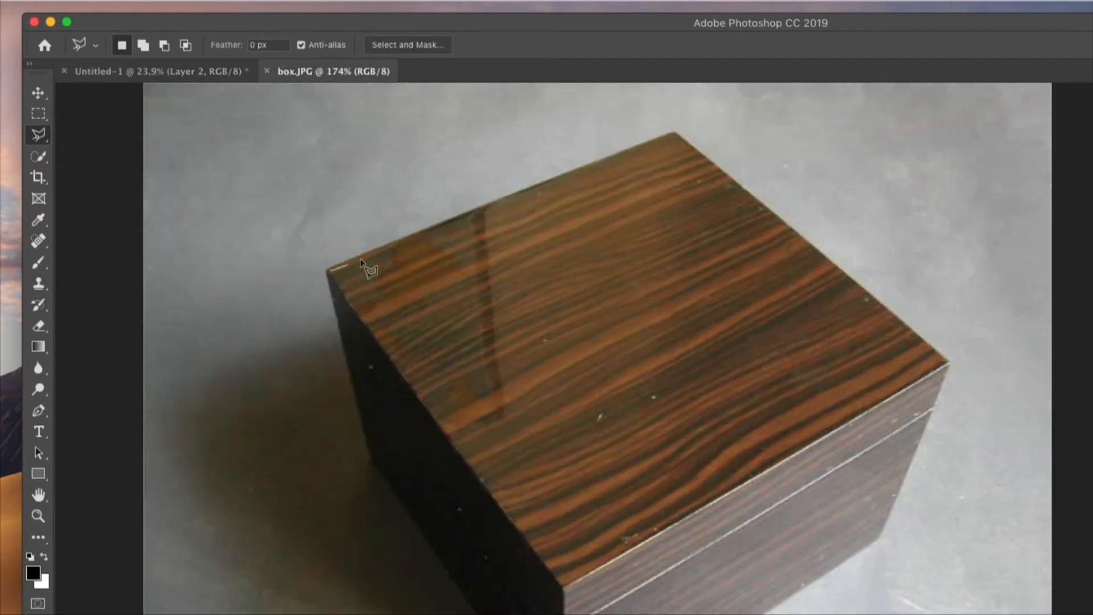
click(672, 136)
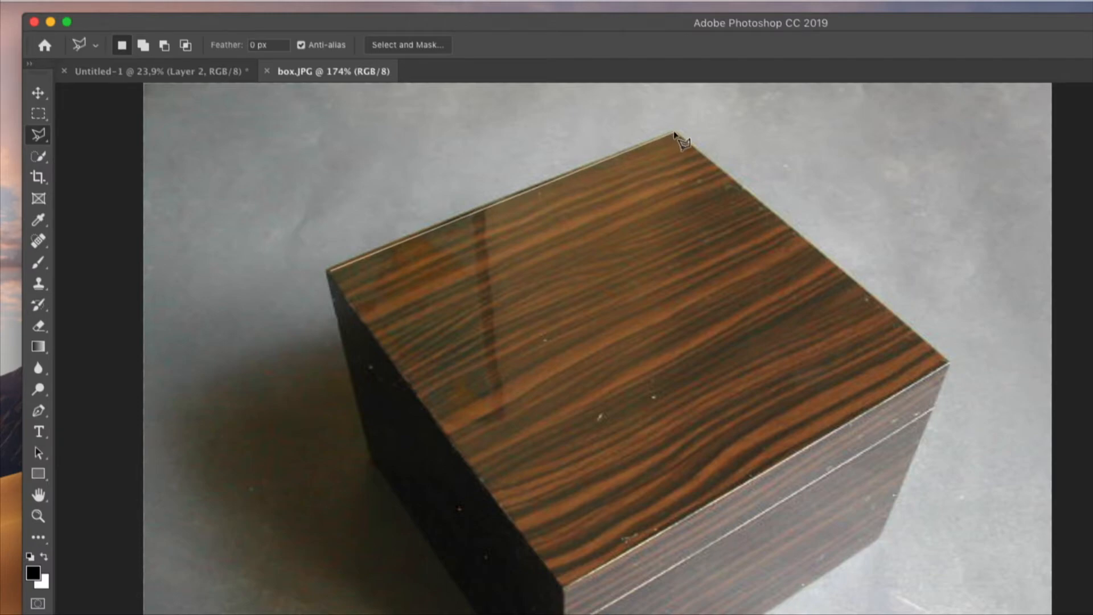
click(945, 361)
click(879, 536)
scroll(880, 536, down, 3)
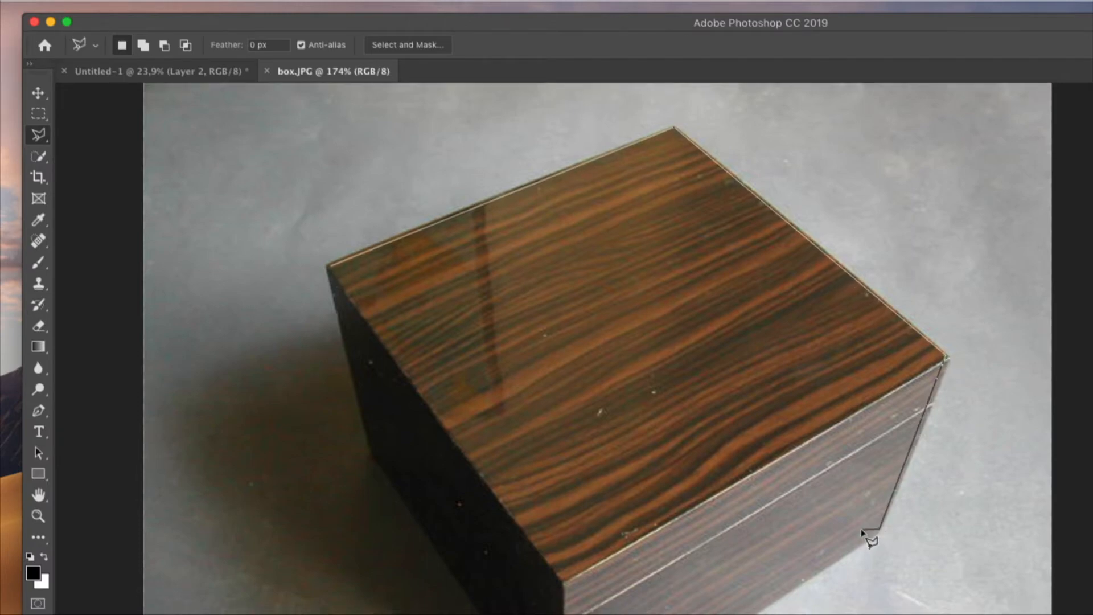
click(567, 577)
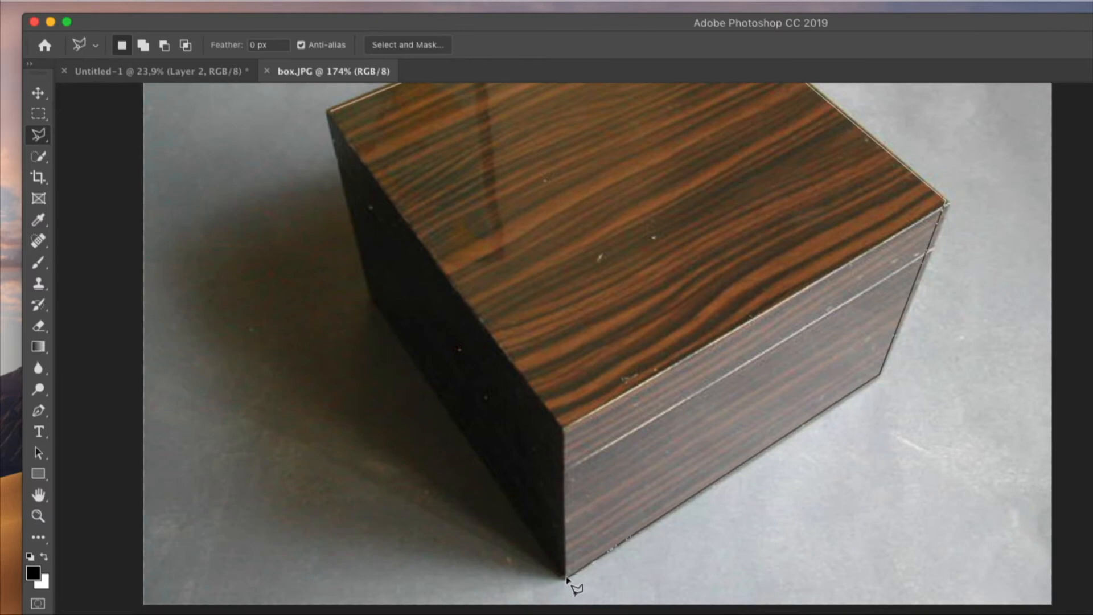
click(370, 299)
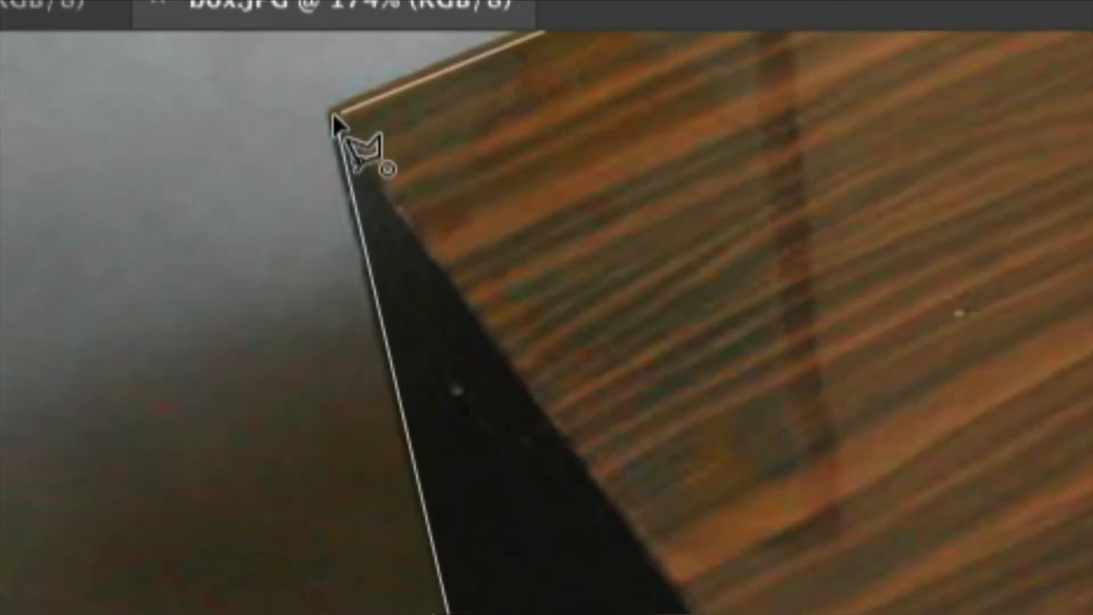
click(335, 112)
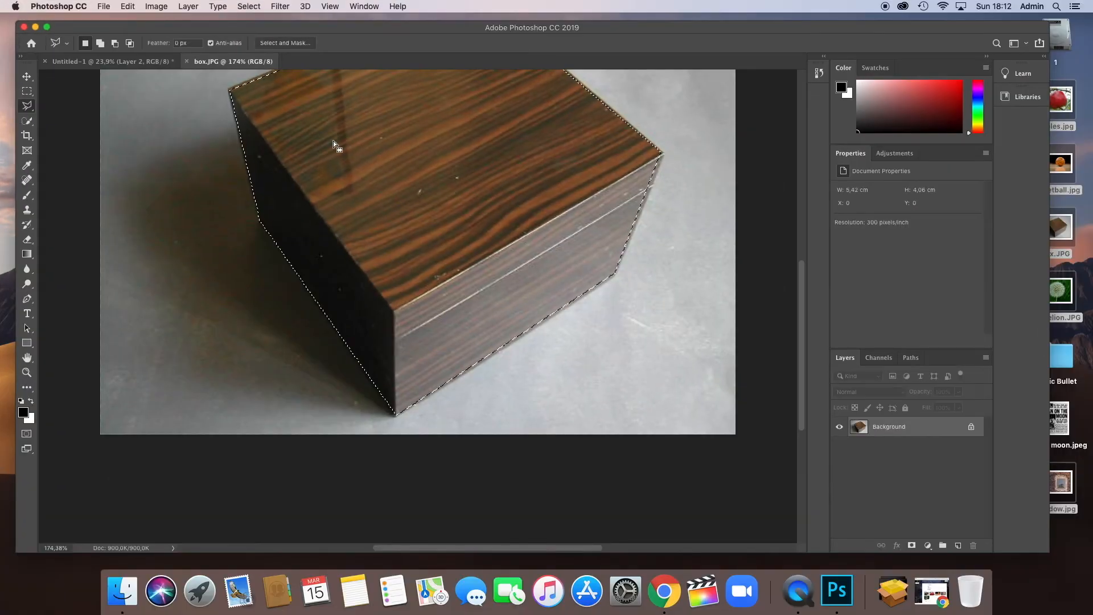
key(super+d)
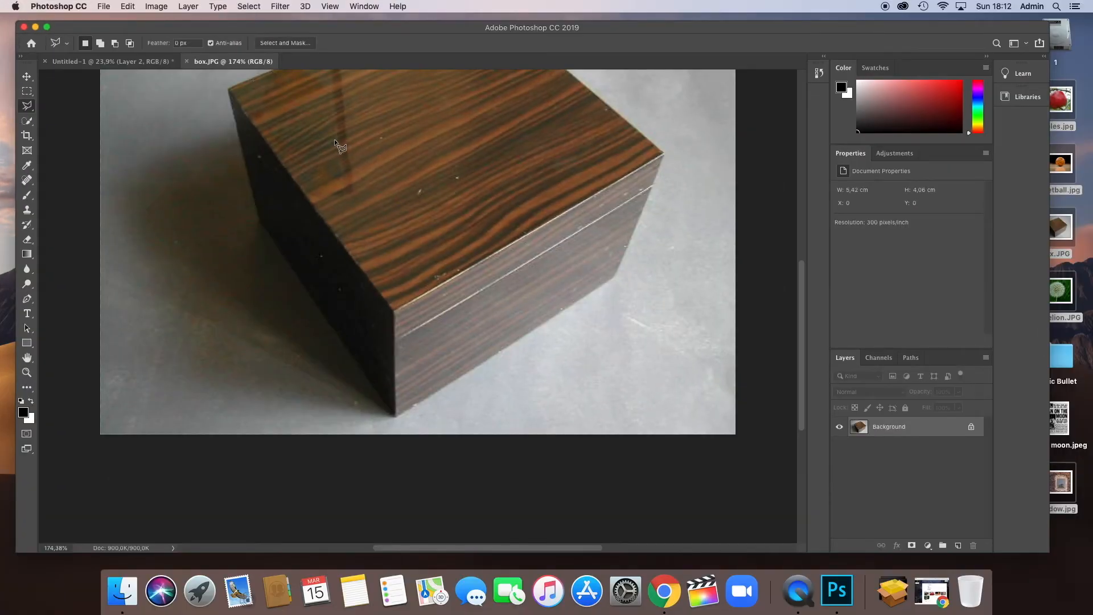
click(128, 61)
click(206, 63)
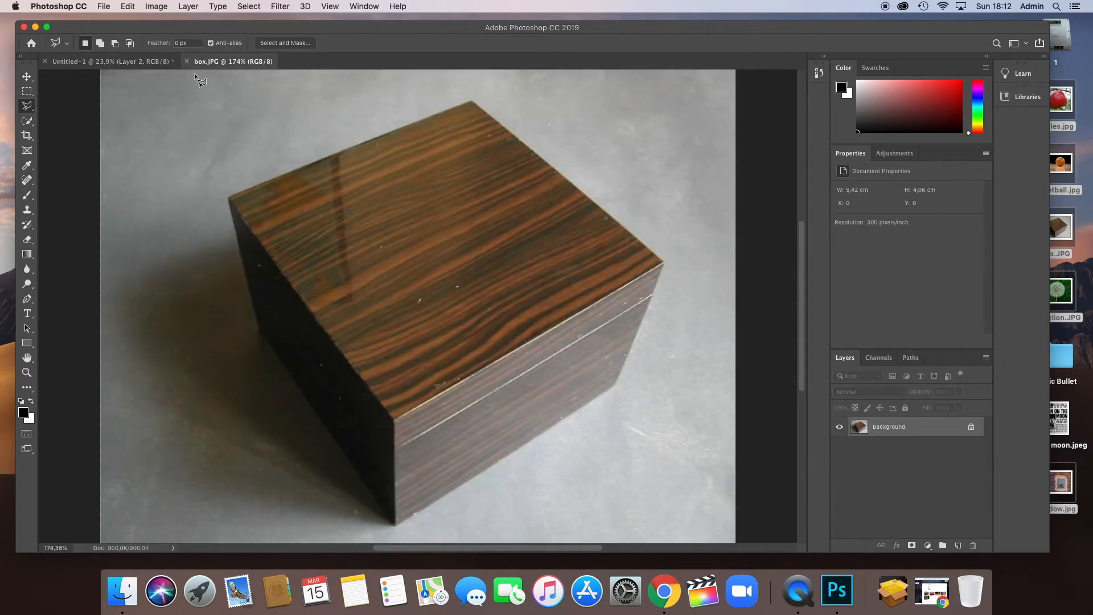
- Close box.JPG and open apples.jpg from the Desktop
click(187, 62)
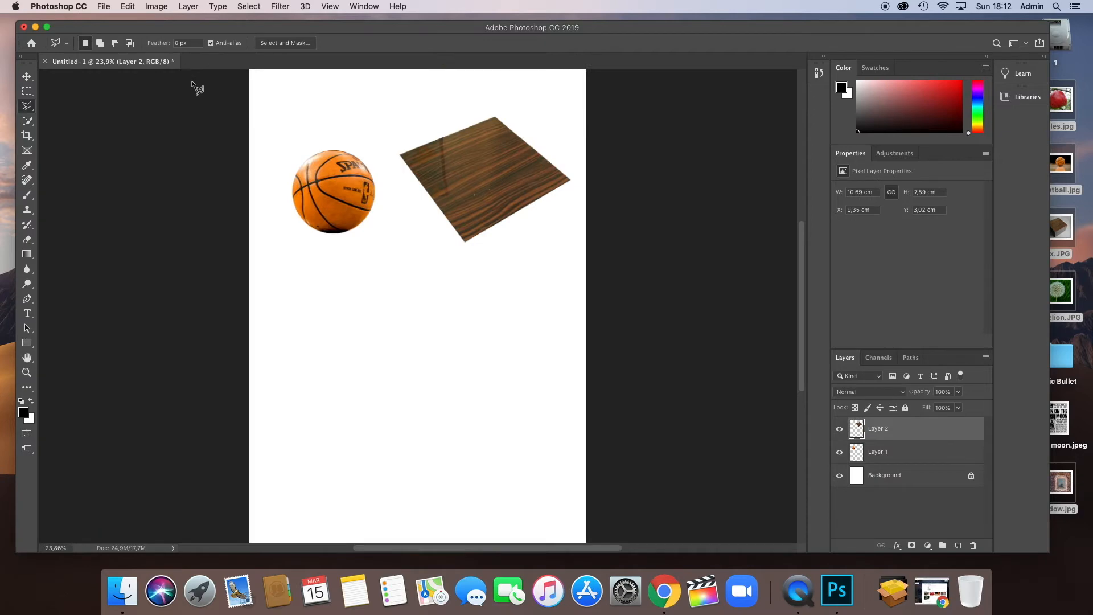
click(106, 6)
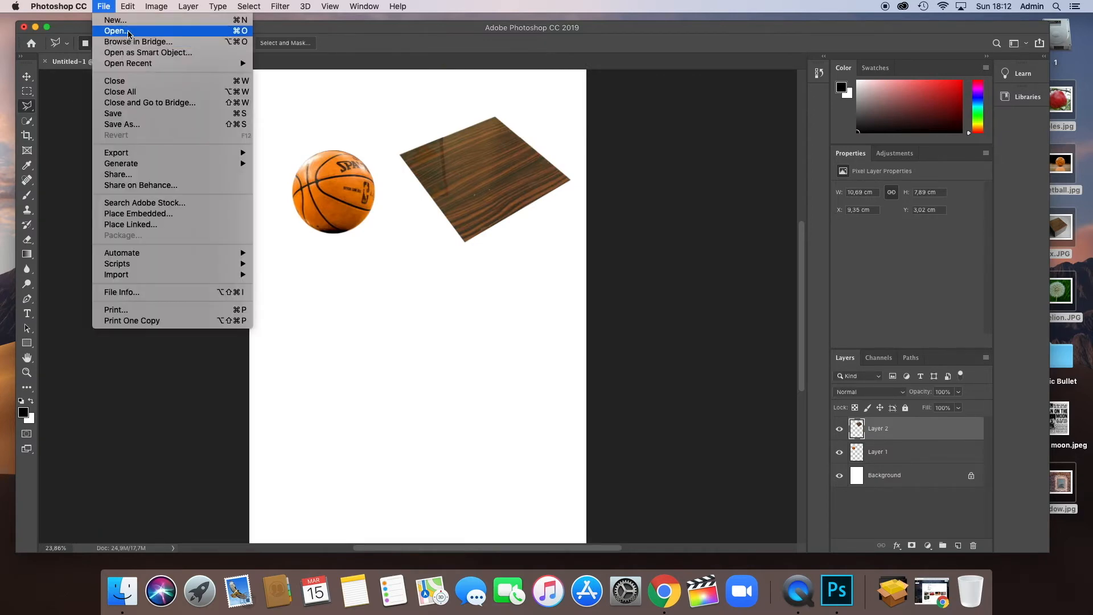
click(112, 32)
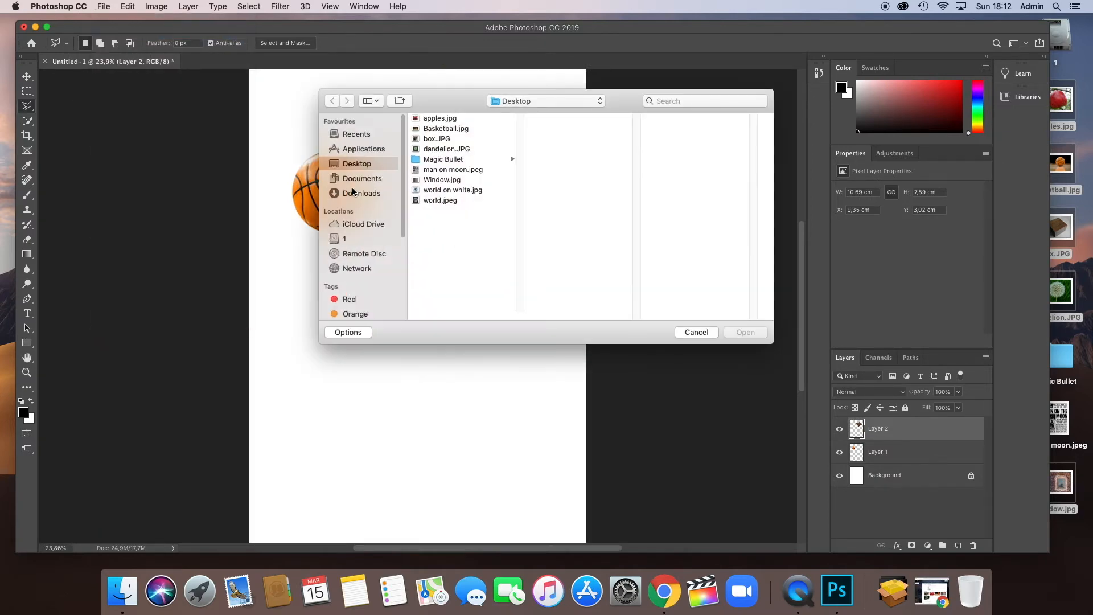
click(437, 120)
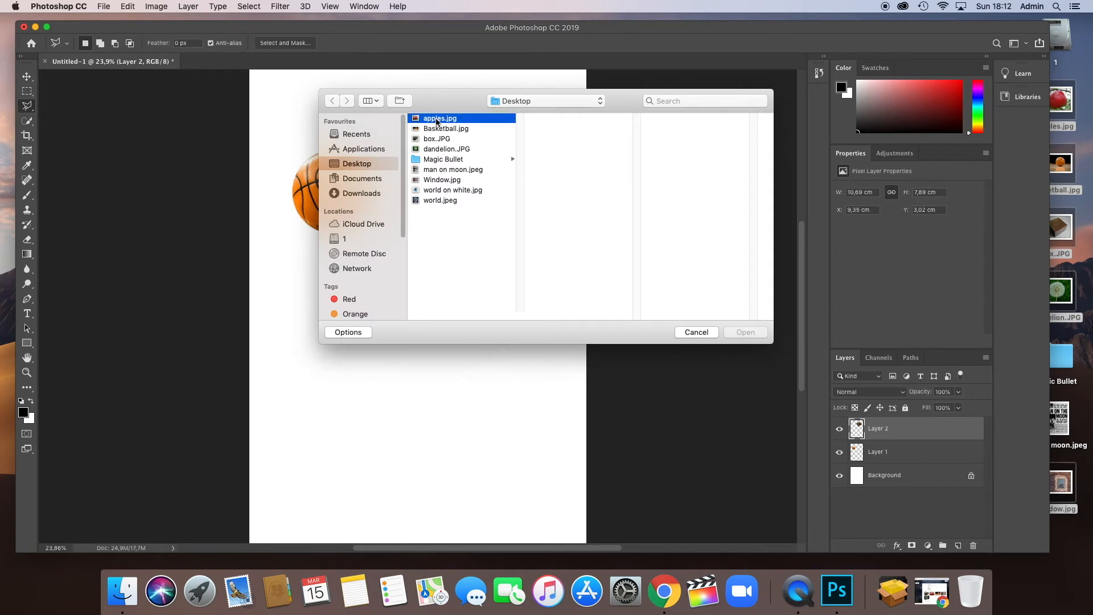
click(738, 332)
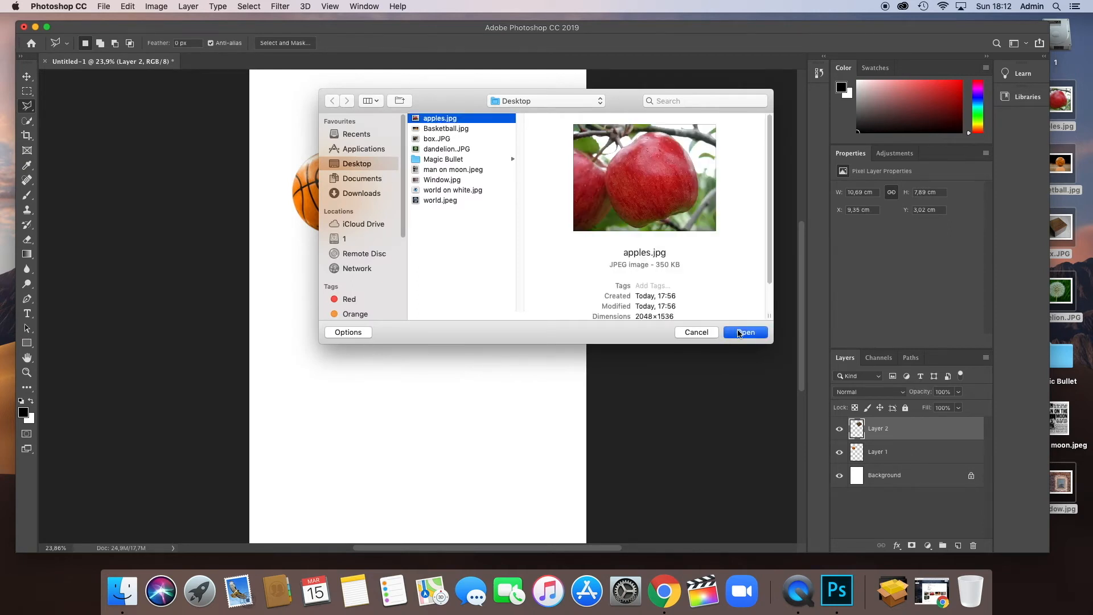
click(747, 334)
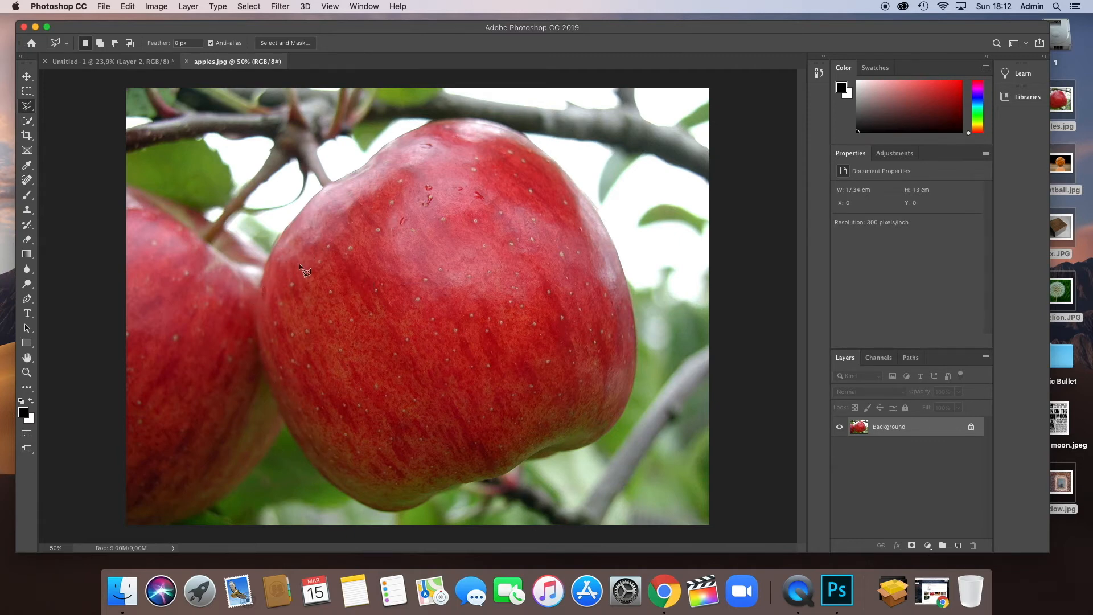
- Try to outline the large front apple freehand with the Lasso Tool and clear the selection
click(28, 109)
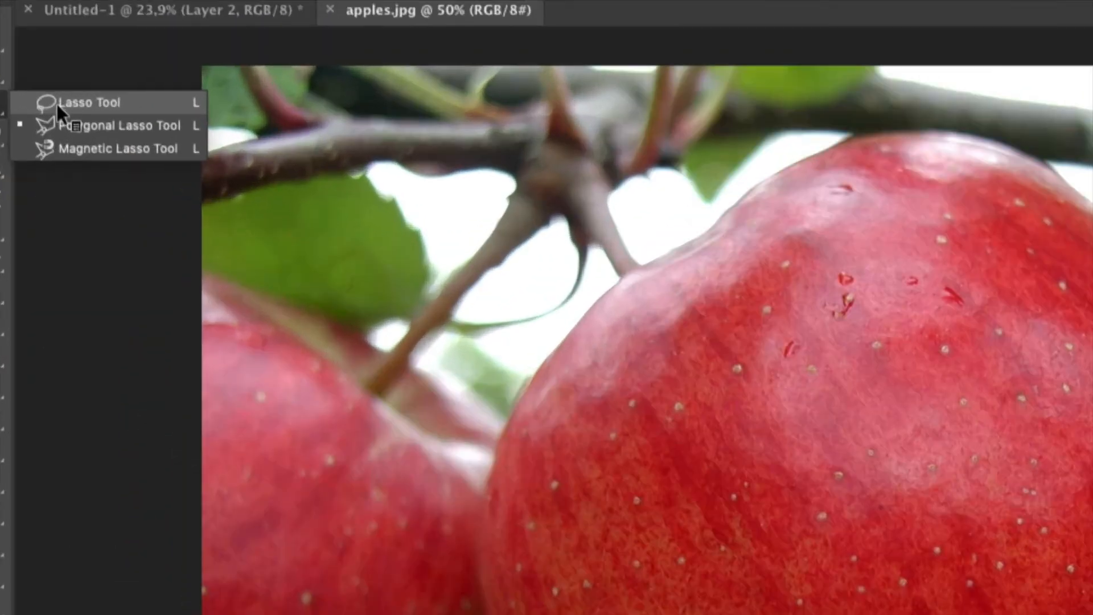
click(89, 104)
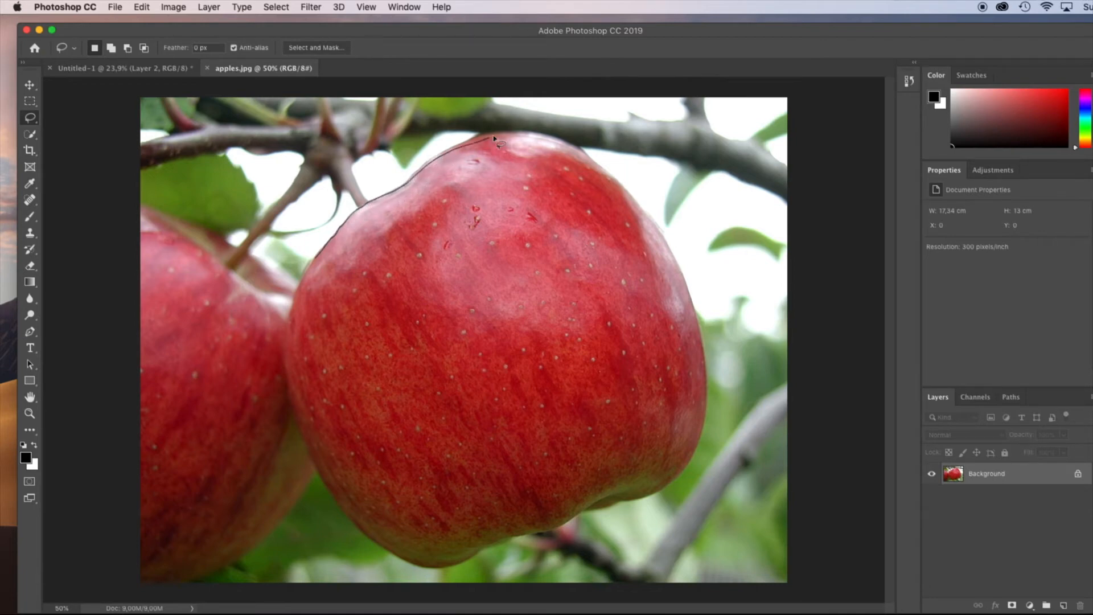
mouse_move(494, 138)
mouse_down()
mouse_move(579, 148)
mouse_move(626, 188)
mouse_up()
mouse_move(656, 235)
mouse_down()
mouse_move(698, 350)
mouse_move(698, 443)
mouse_move(567, 555)
mouse_move(406, 564)
mouse_move(275, 404)
mouse_move(280, 272)
mouse_move(314, 251)
mouse_up()
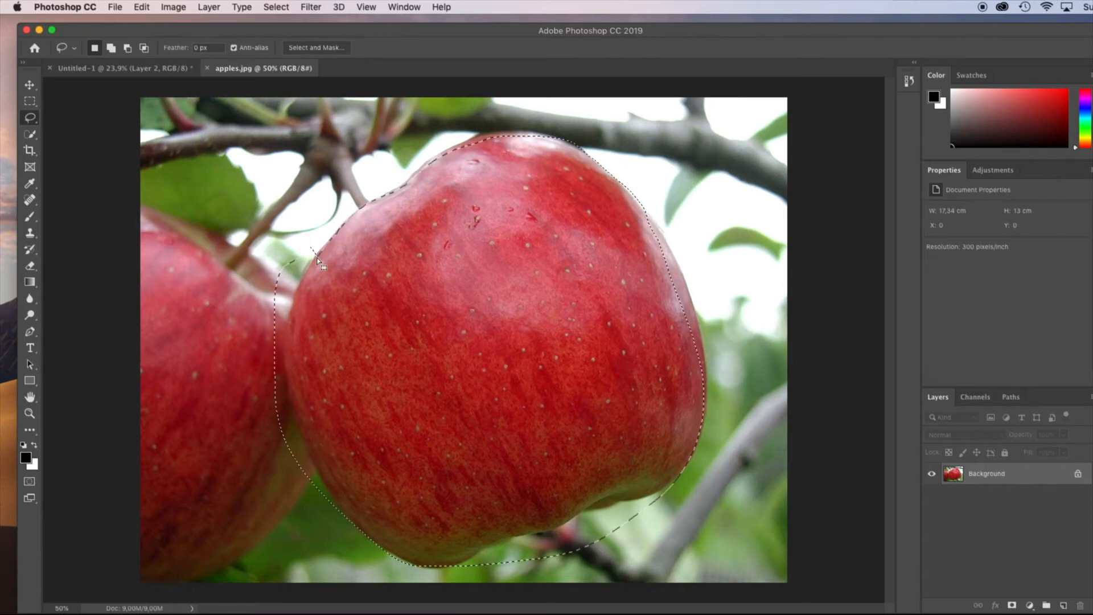
click(341, 239)
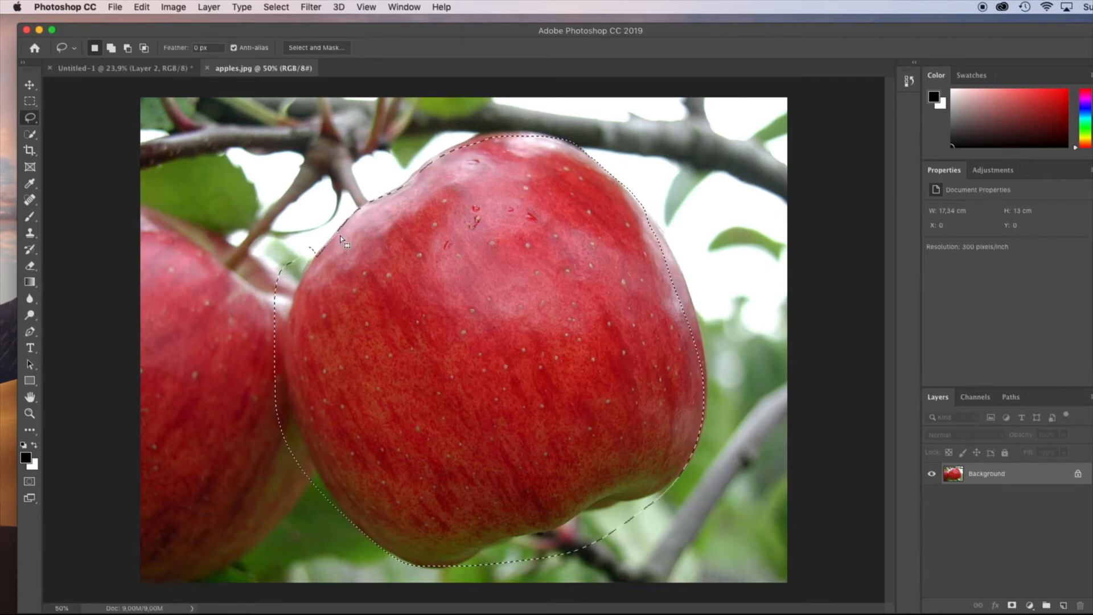
- Outline a small area along the apple's upper-left edge point by point with the Polygonal Lasso Tool and clear the selection
right_click(26, 120)
click(91, 129)
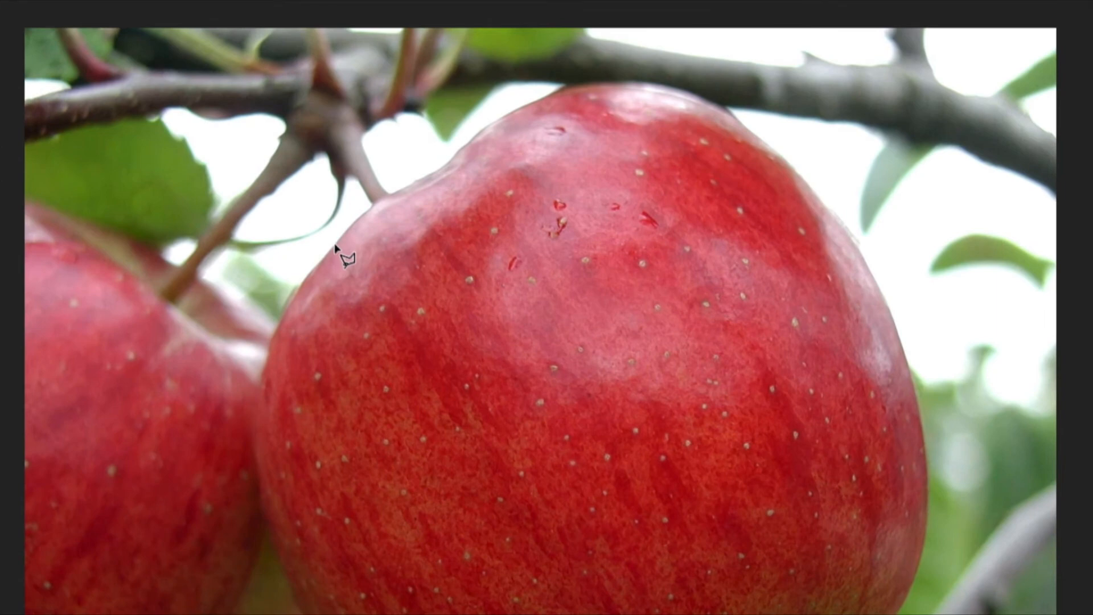
click(335, 245)
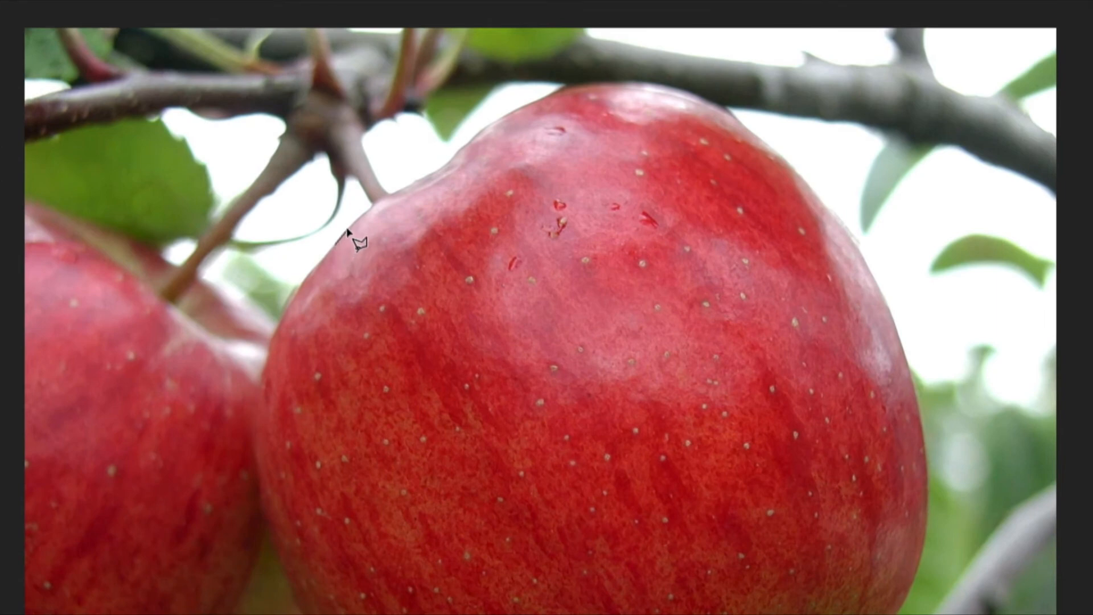
click(371, 204)
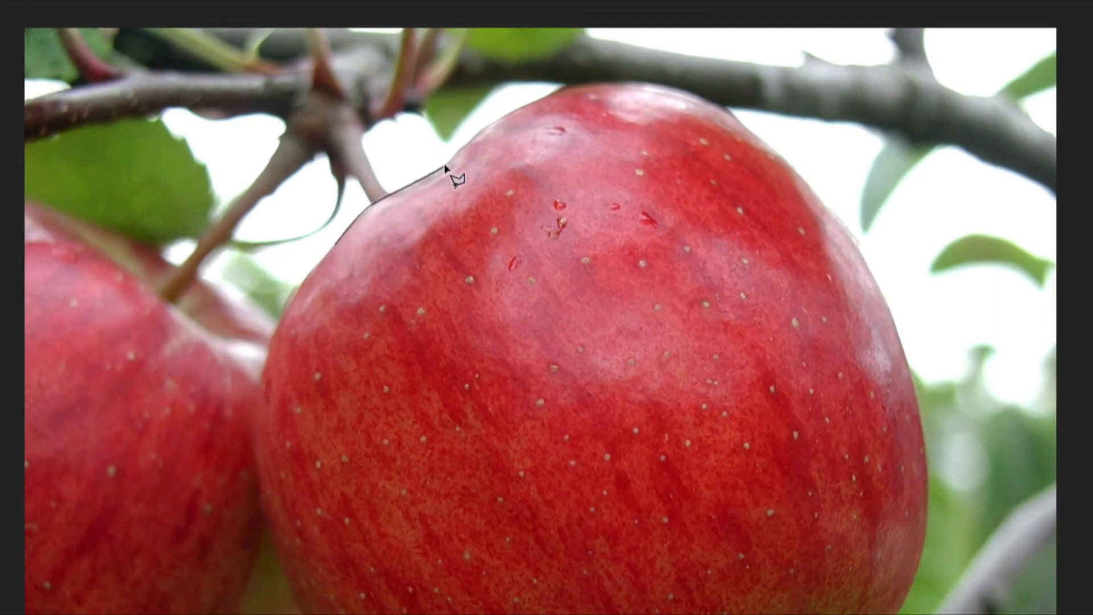
click(445, 166)
click(488, 124)
click(504, 120)
click(518, 166)
click(493, 218)
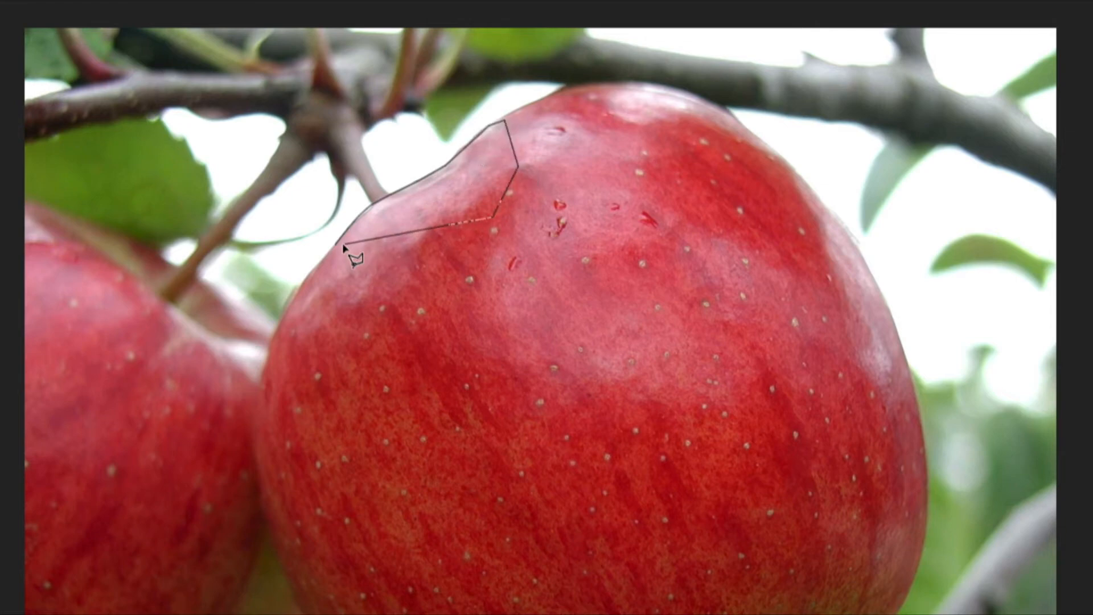
click(336, 246)
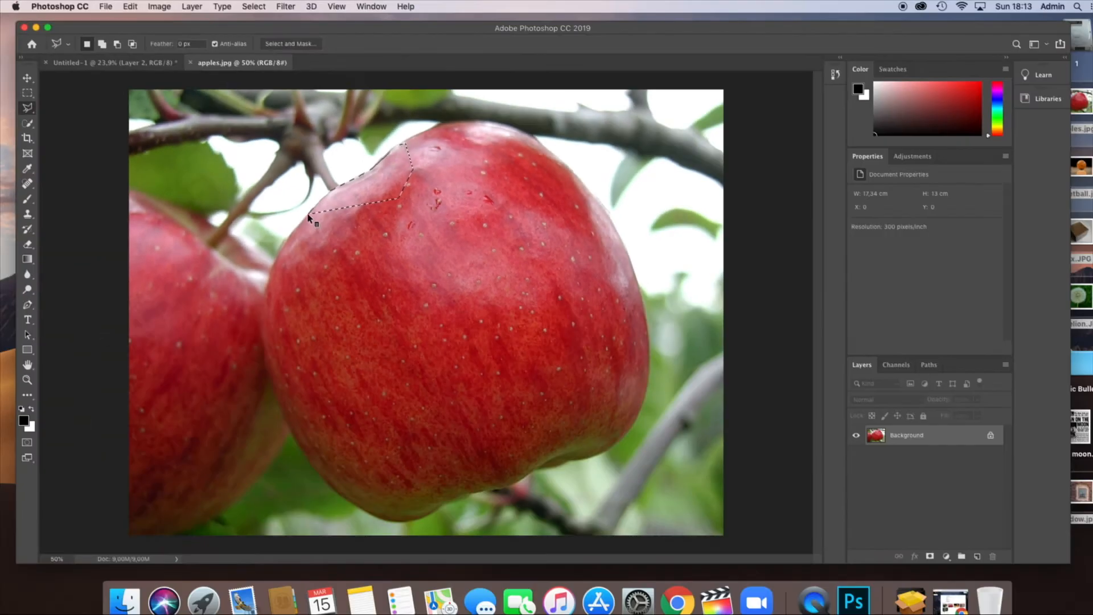
key(super+d)
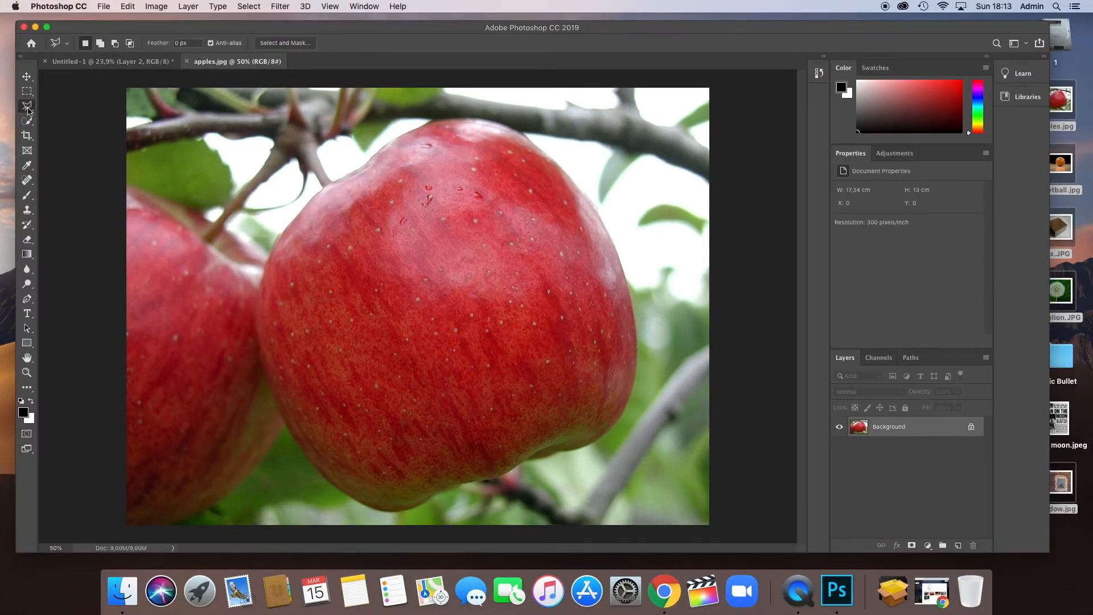
- Select the entire front apple by tracing its edge with the Magnetic Lasso Tool and closing the outline at the starting point
mouse_move(26, 106)
mouse_down()
mouse_move(80, 117)
mouse_move(81, 131)
mouse_move(70, 129)
mouse_up()
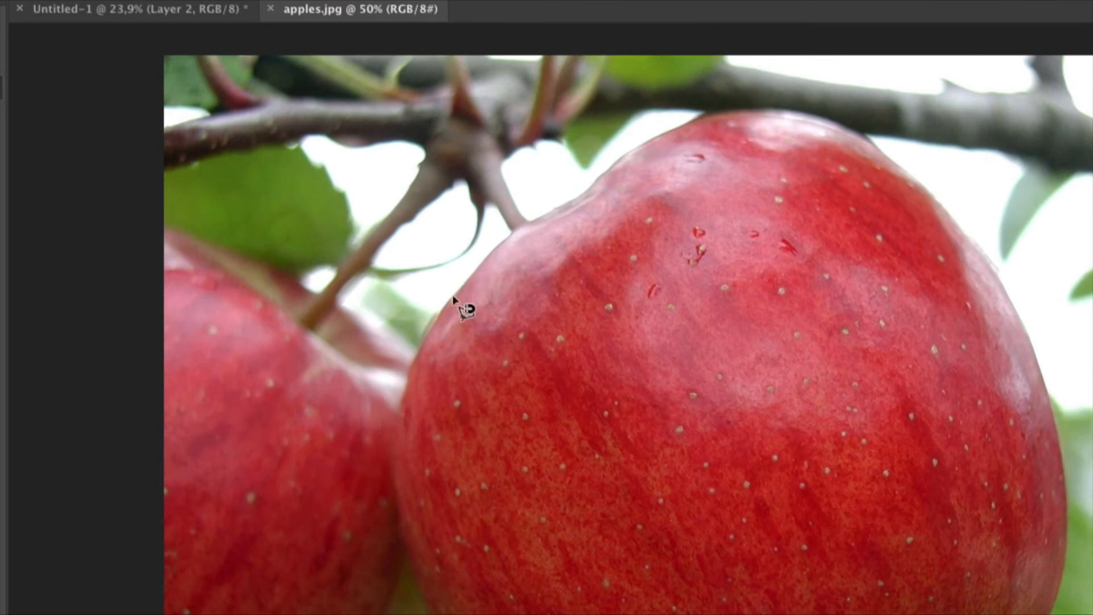
click(434, 326)
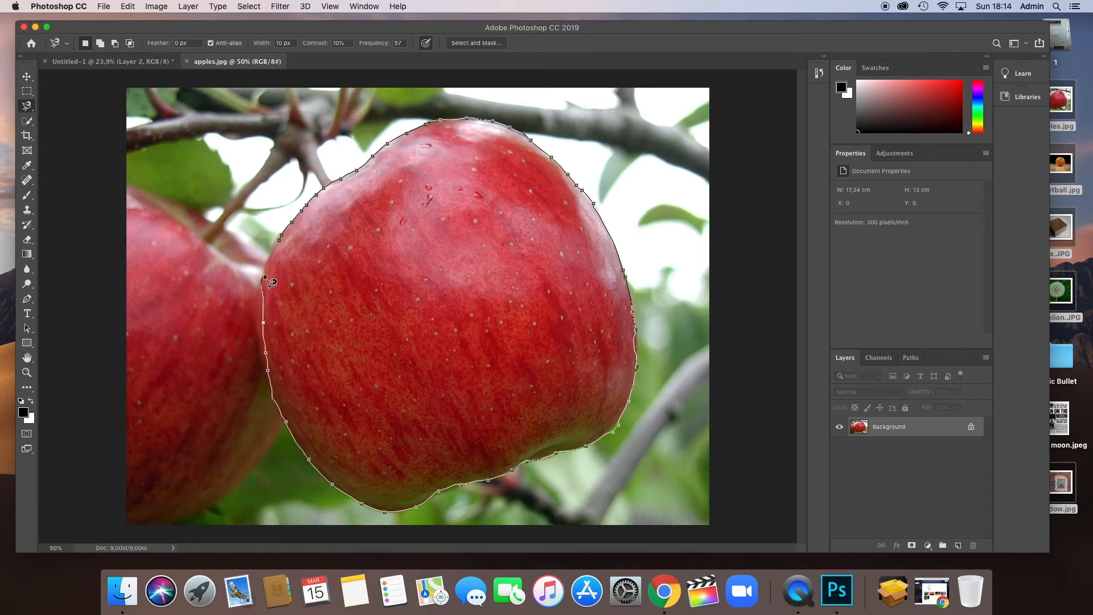
click(280, 238)
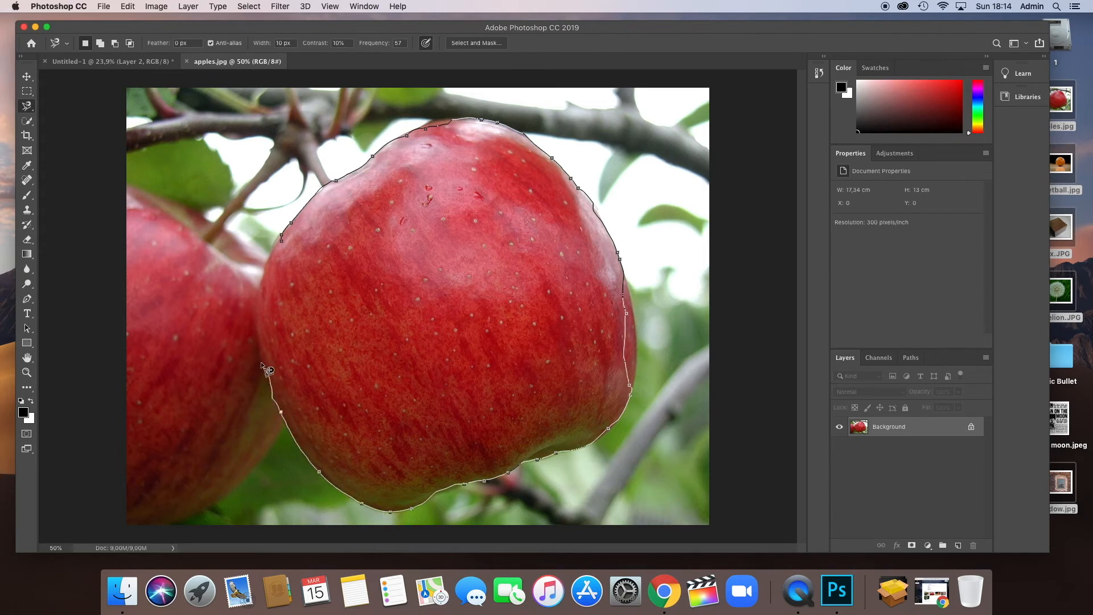
click(280, 238)
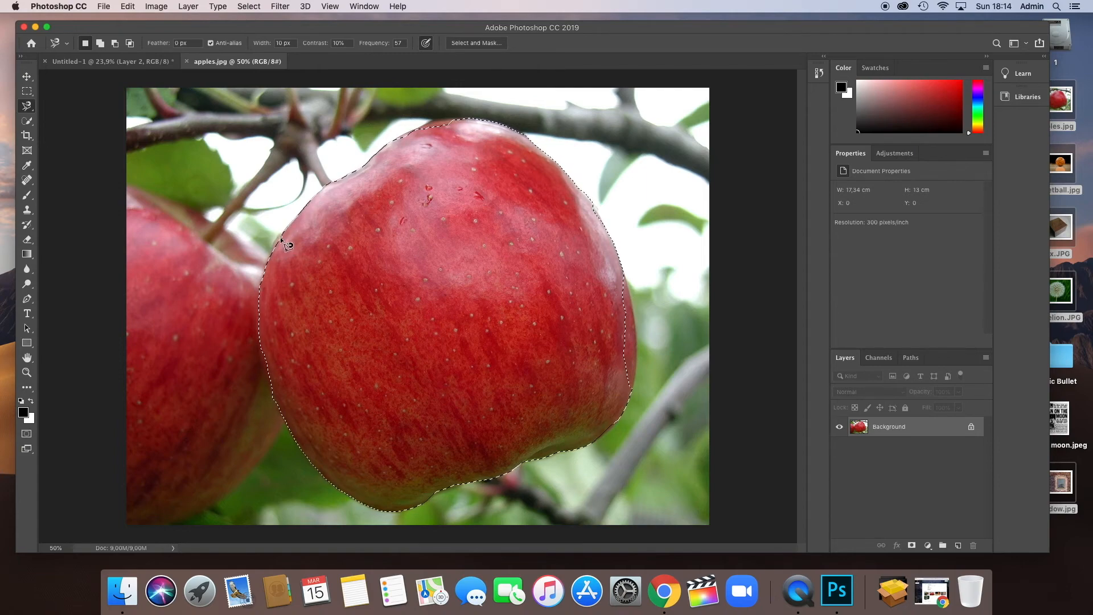
- Add the missed strips along the apple's right and lower-right edge to the selection with the Lasso Tool
key(super+plus)
key(super+plus)
key(super+plus)
key(space)
drag(497, 350, 251, 288)
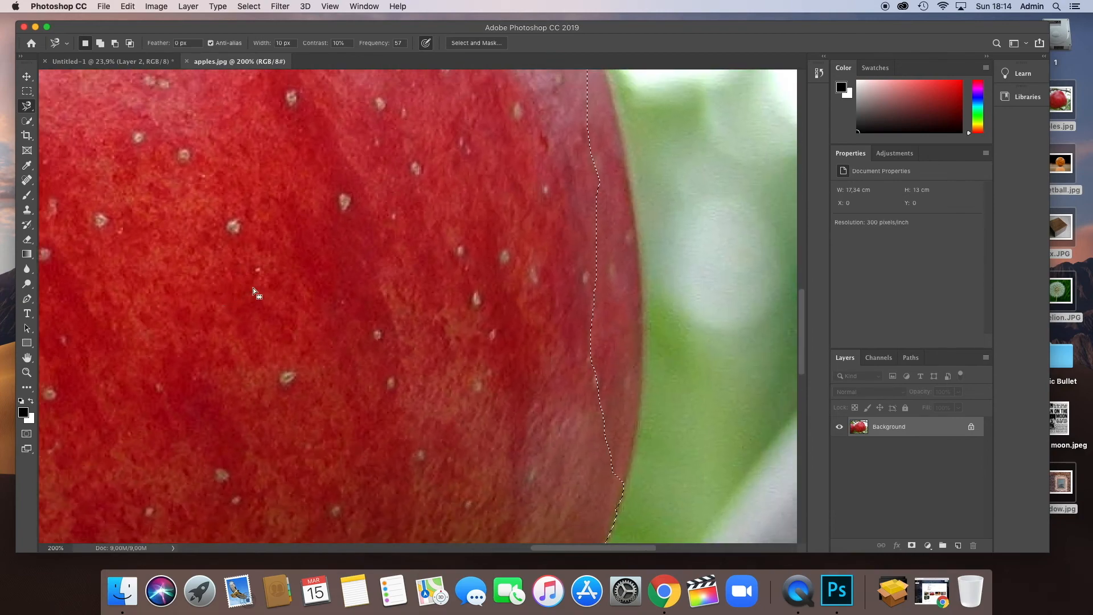
key(super+minus)
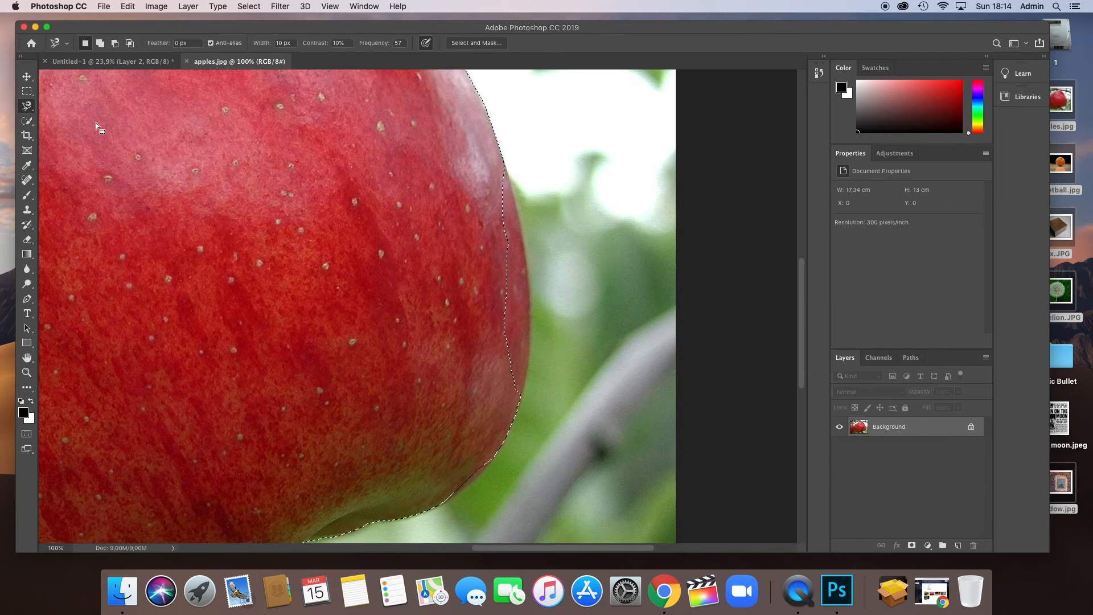
click(28, 107)
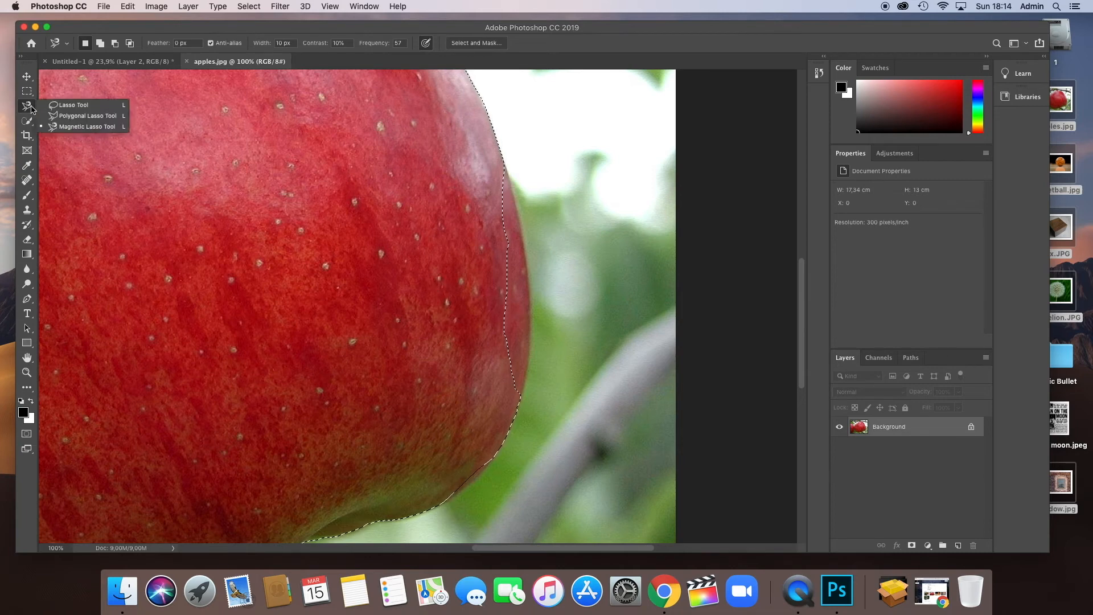
click(70, 105)
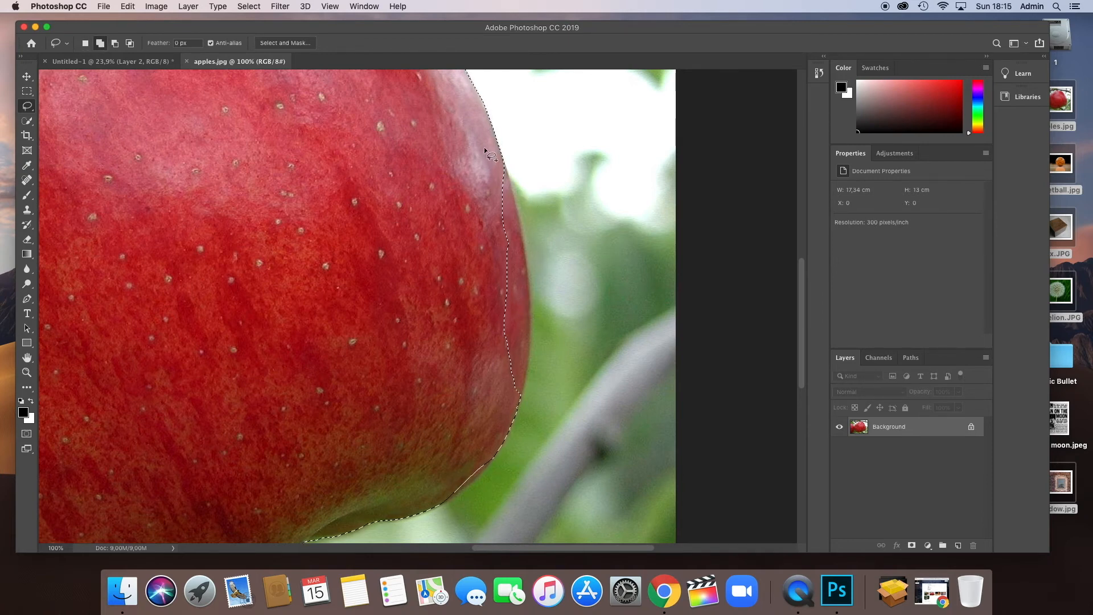
drag(484, 148, 504, 169)
drag(467, 221, 467, 221)
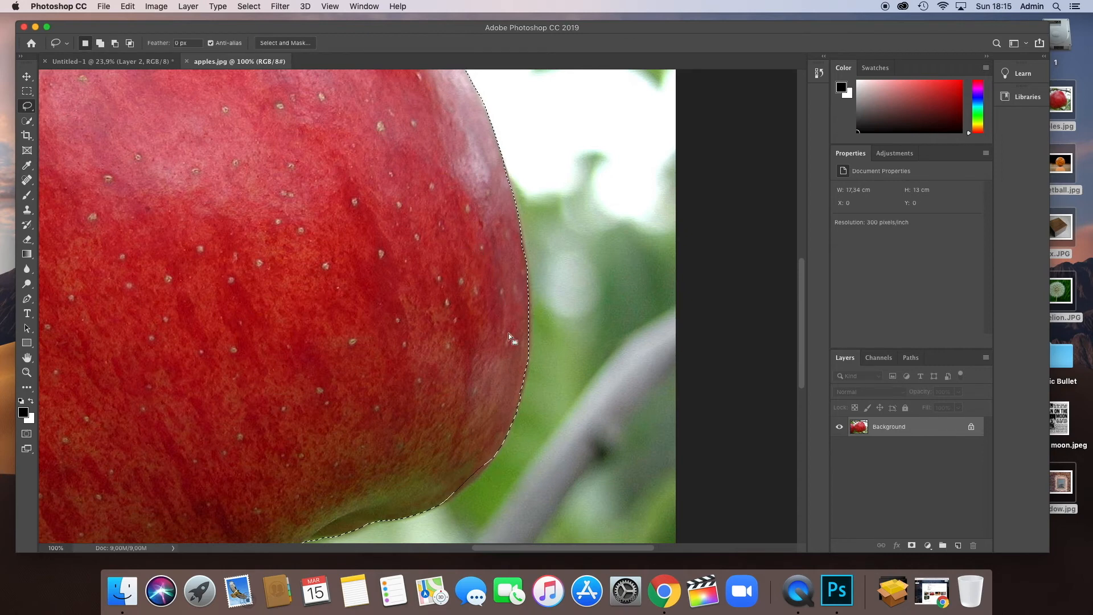
key(shift)
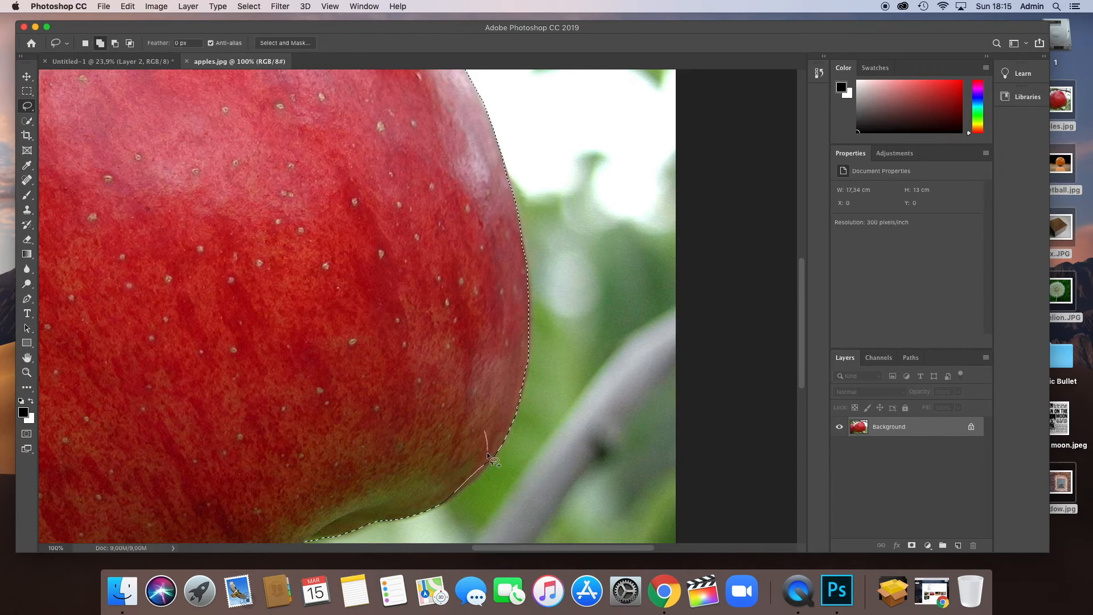
drag(462, 483, 483, 434)
- Add the missed area along the apple's left edge to the selection with the Lasso Tool
key(space)
mouse_move(229, 277)
mouse_down()
mouse_move(333, 251)
mouse_move(346, 152)
mouse_up()
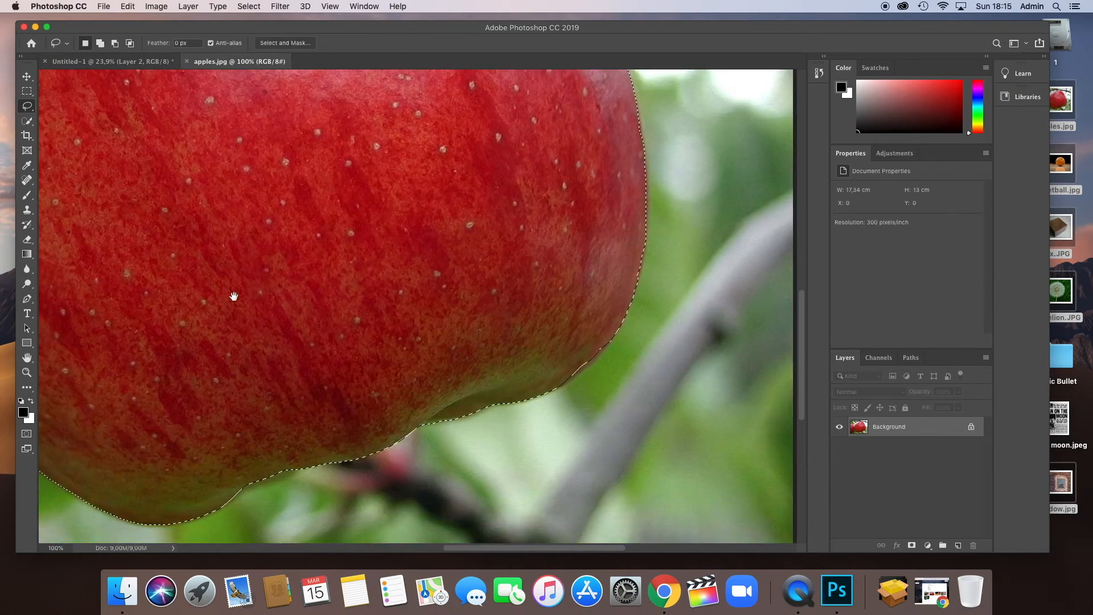
drag(234, 298, 451, 330)
drag(190, 199, 277, 285)
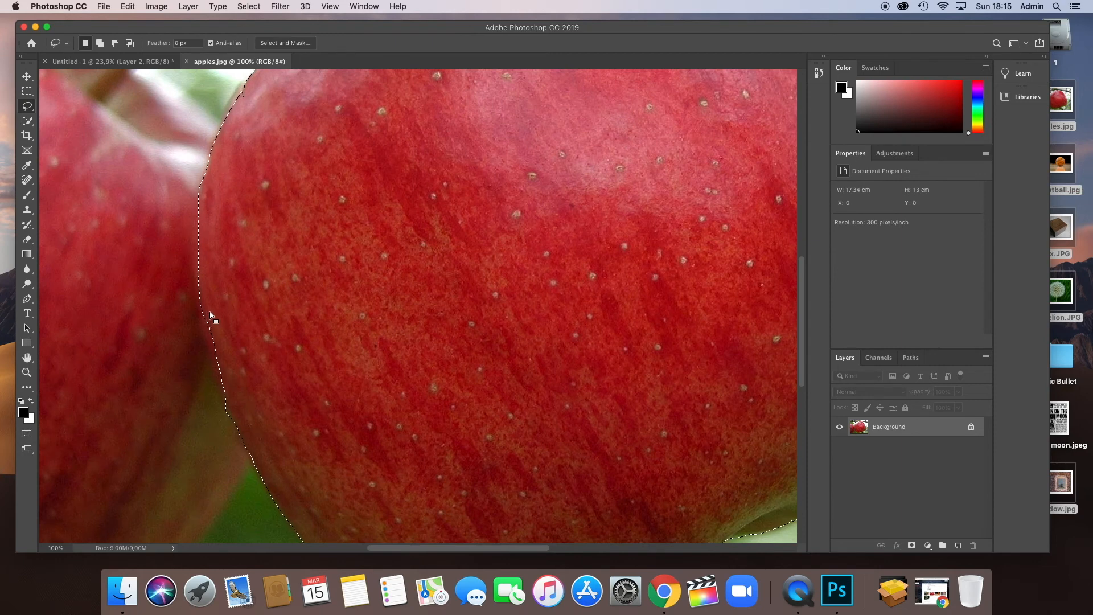
key(shift)
mouse_move(207, 310)
mouse_down()
mouse_move(205, 298)
mouse_move(228, 406)
mouse_up()
mouse_move(292, 214)
mouse_down()
mouse_move(302, 252)
mouse_move(258, 427)
mouse_up()
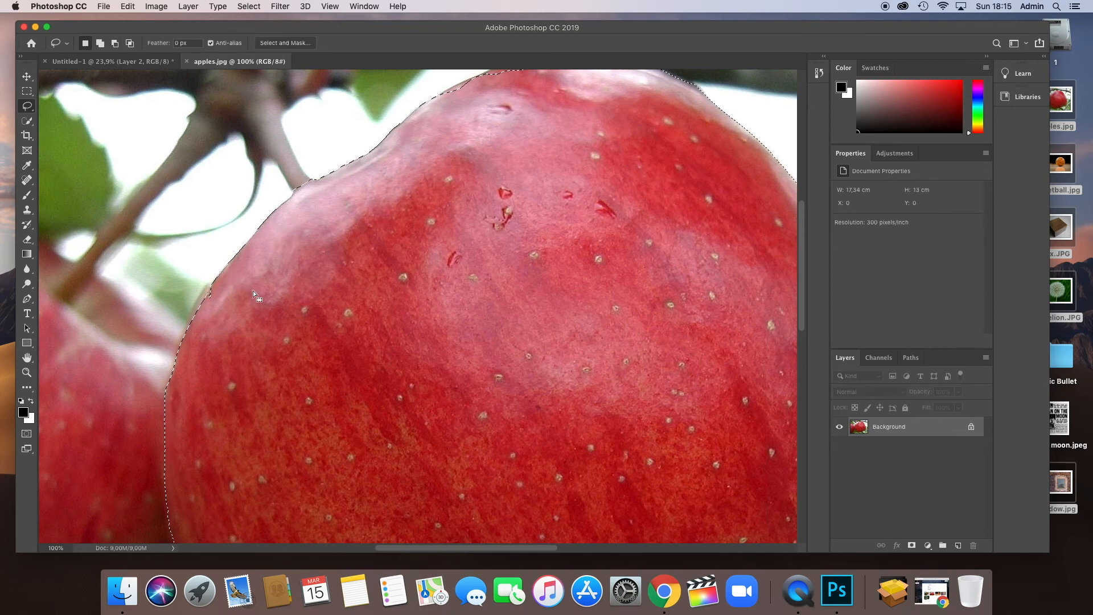
- Try to subtract an area at the apple's upper-left edge from the selection with the Lasso Tool and undo it
key(alt)
key(alt)
drag(209, 185, 230, 211)
mouse_move(294, 283)
mouse_down()
mouse_move(289, 350)
mouse_move(199, 336)
mouse_move(169, 280)
mouse_move(166, 232)
mouse_move(212, 201)
mouse_up()
key(super+z)
- Transfer the selected apple into the Untitled-1 document and move it to the page's left side, just below the basketball
key(super+0)
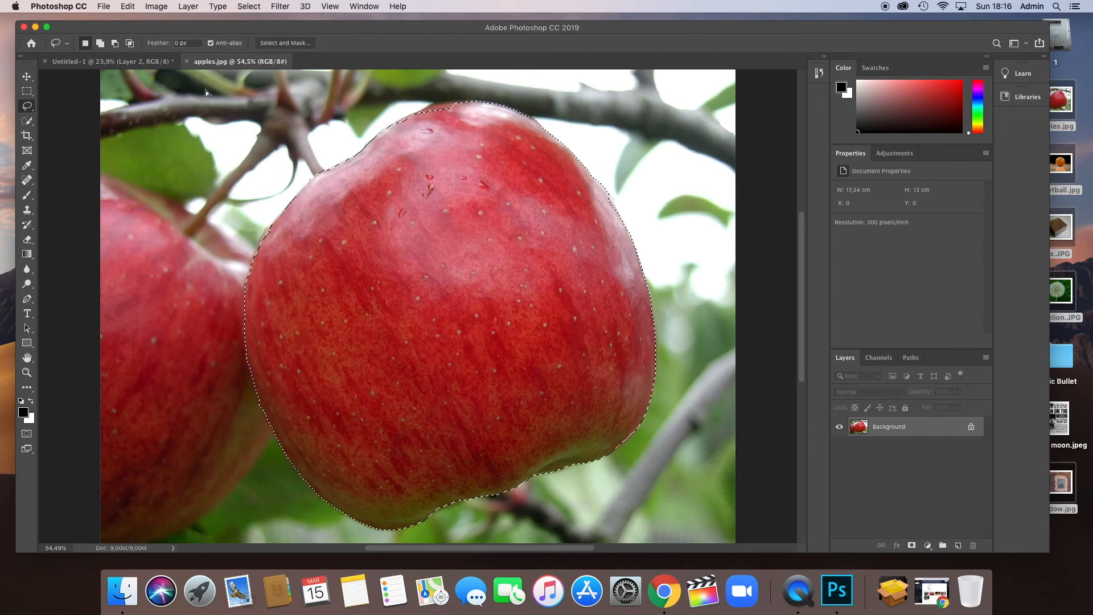
drag(206, 90, 475, 375)
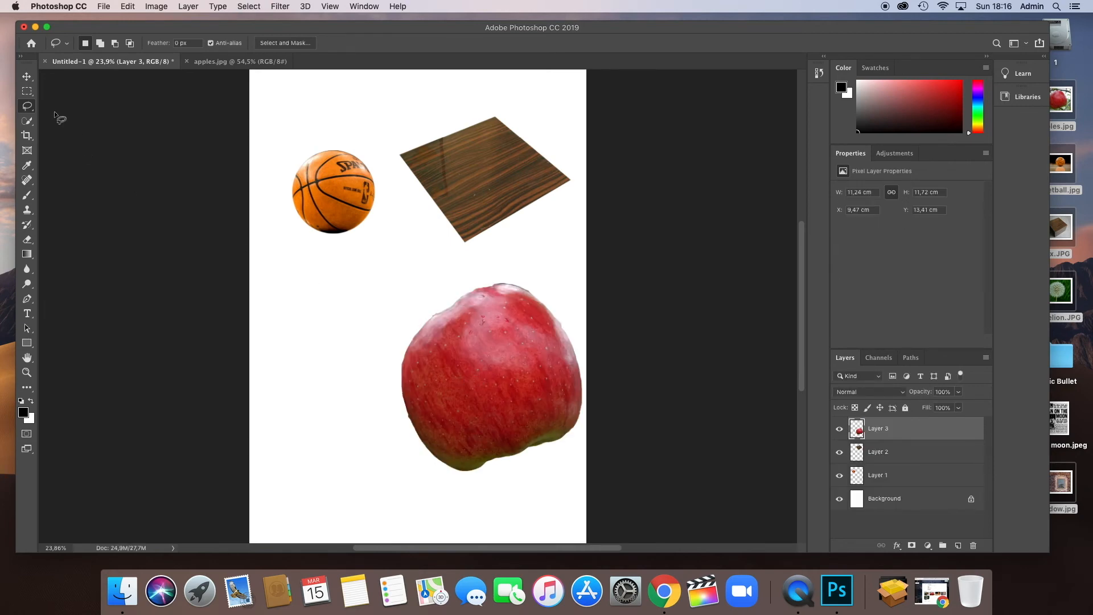
click(26, 76)
drag(477, 362, 340, 283)
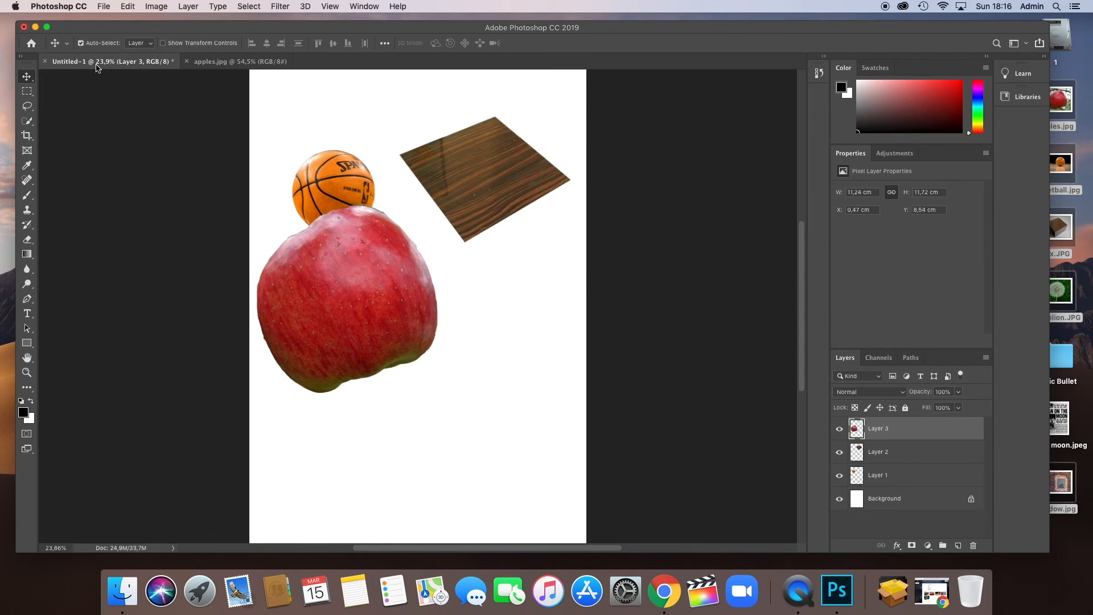
- Keep Untitled-1 open, return to apples.jpg and clear the apple selection
click(46, 62)
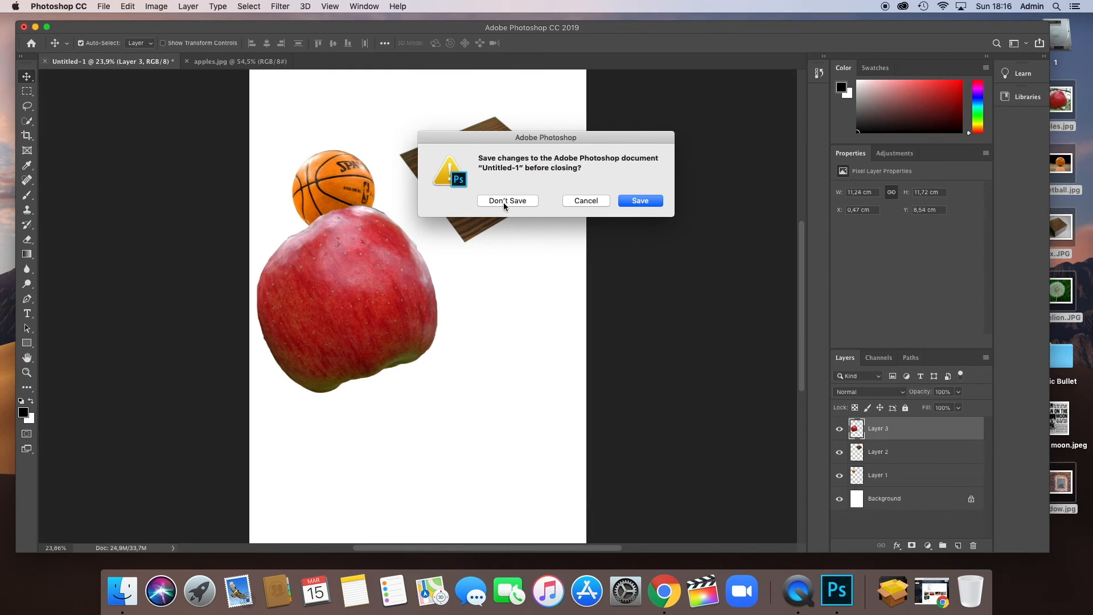
click(586, 200)
click(208, 64)
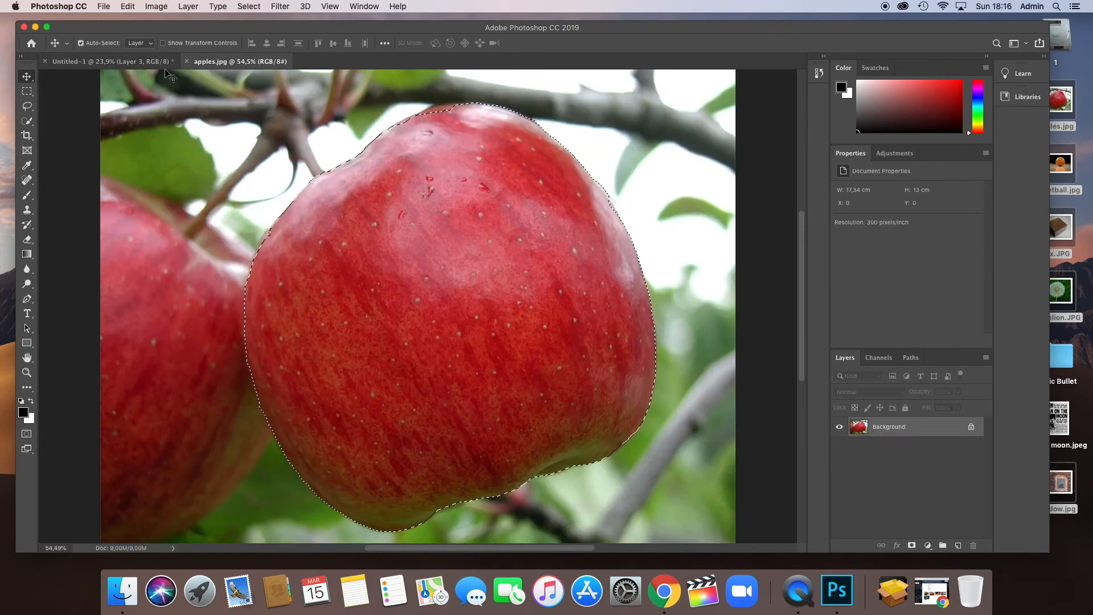
key(super+d)
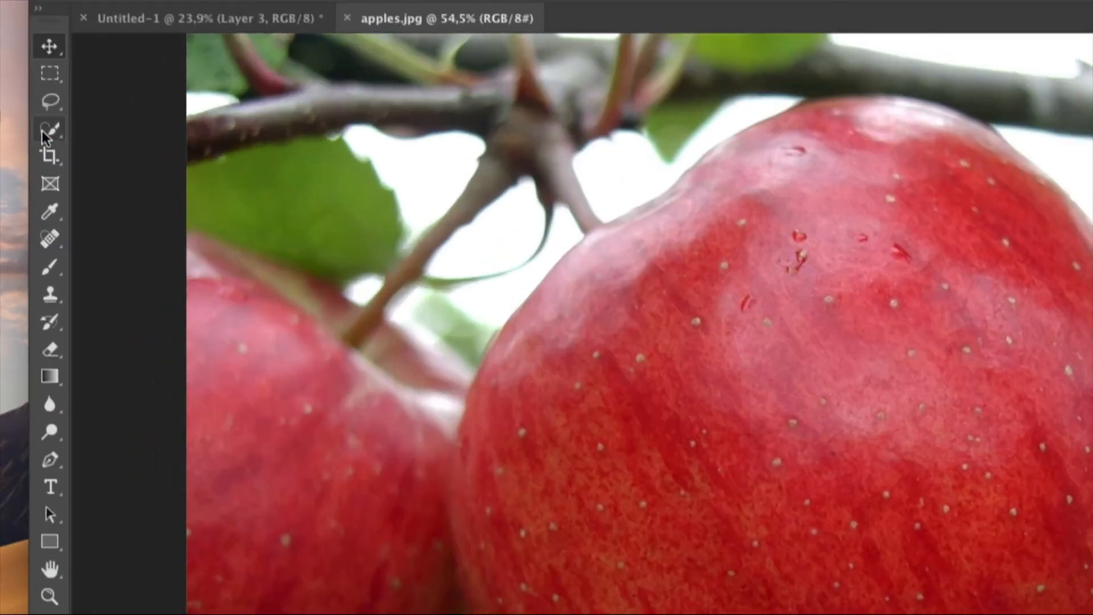
- Select the whole large apple in apples.jpg with the Quick Selection Tool, brushing from its upper part down to its left edge
click(31, 121)
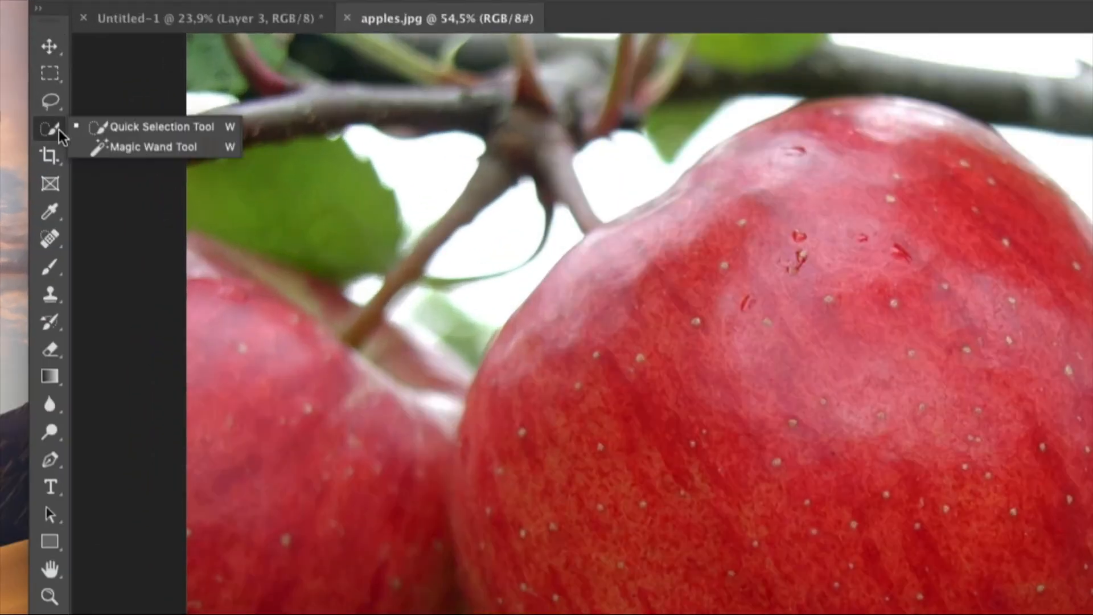
click(135, 126)
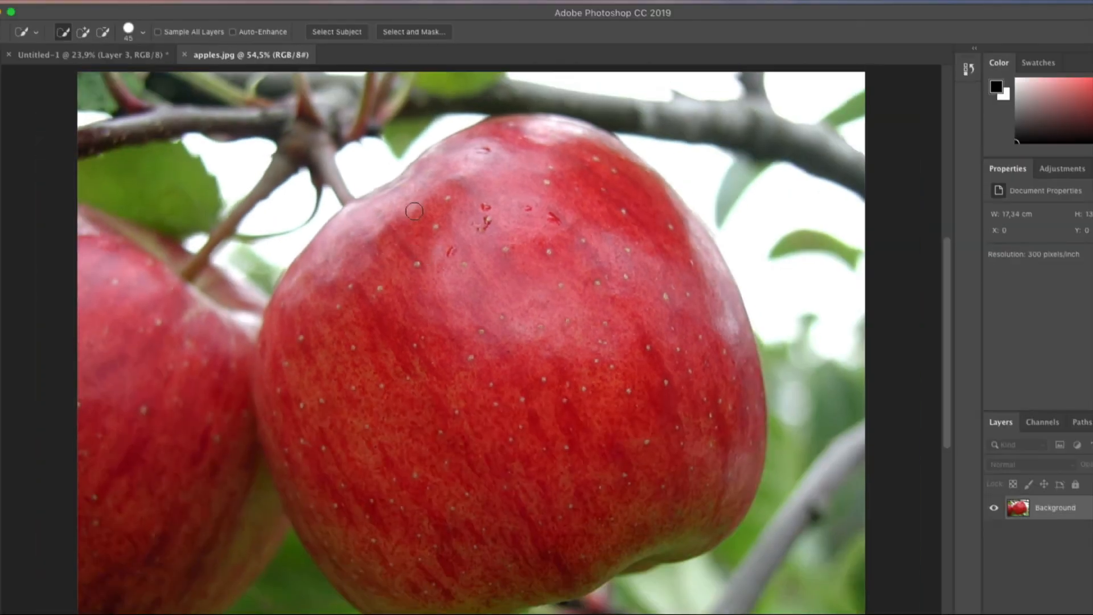
drag(519, 163, 575, 180)
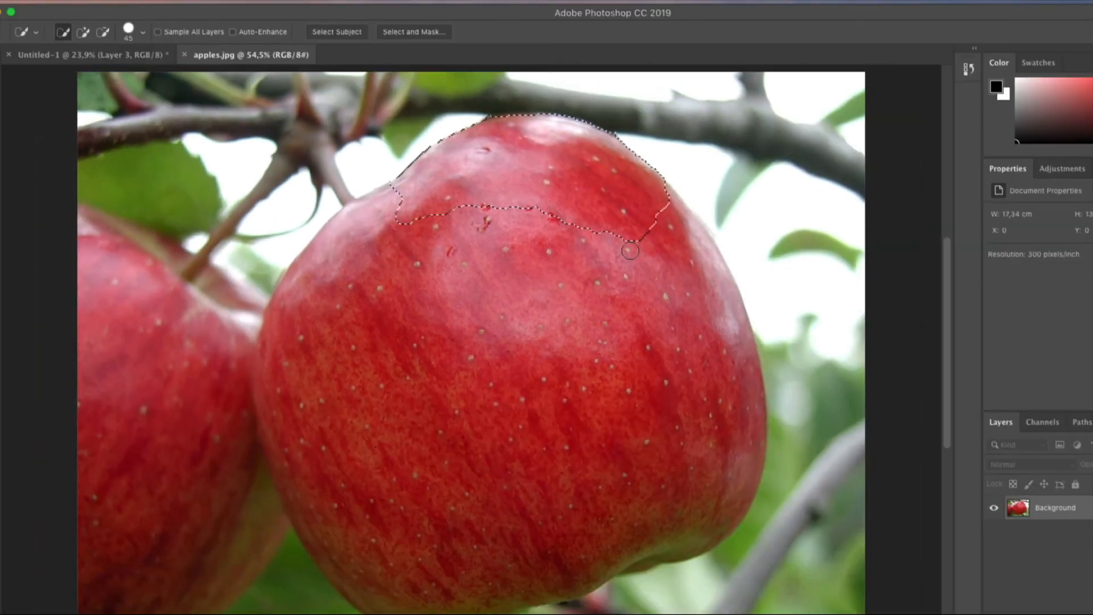
mouse_move(675, 428)
mouse_down()
mouse_move(654, 490)
mouse_move(578, 532)
mouse_move(450, 510)
mouse_up()
mouse_move(352, 433)
mouse_down()
mouse_move(330, 322)
mouse_move(367, 378)
mouse_up()
scroll(367, 378, down, 3)
mouse_move(310, 313)
mouse_down()
mouse_move(296, 293)
mouse_move(302, 377)
mouse_up()
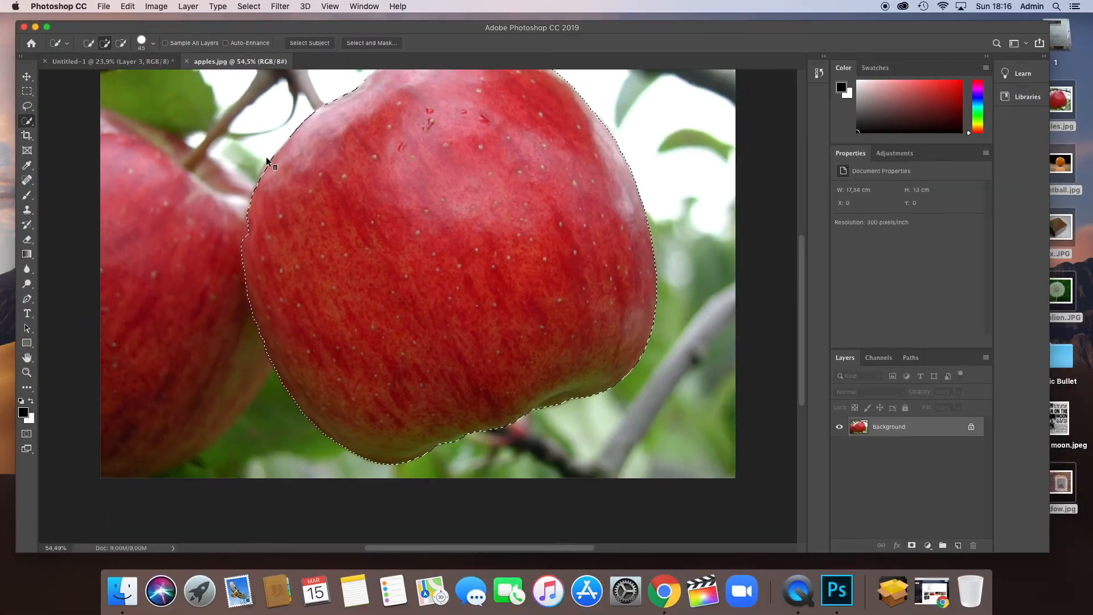
- Add the missed area on the apple's left edge to the selection with the Lasso Tool
scroll(103, 83, up, 4)
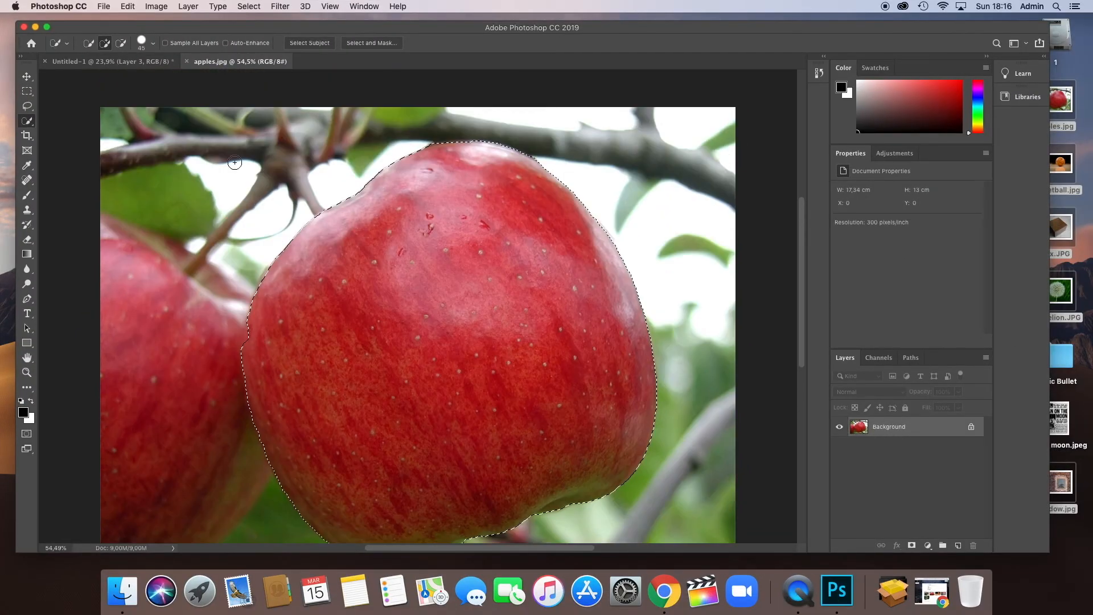
click(28, 107)
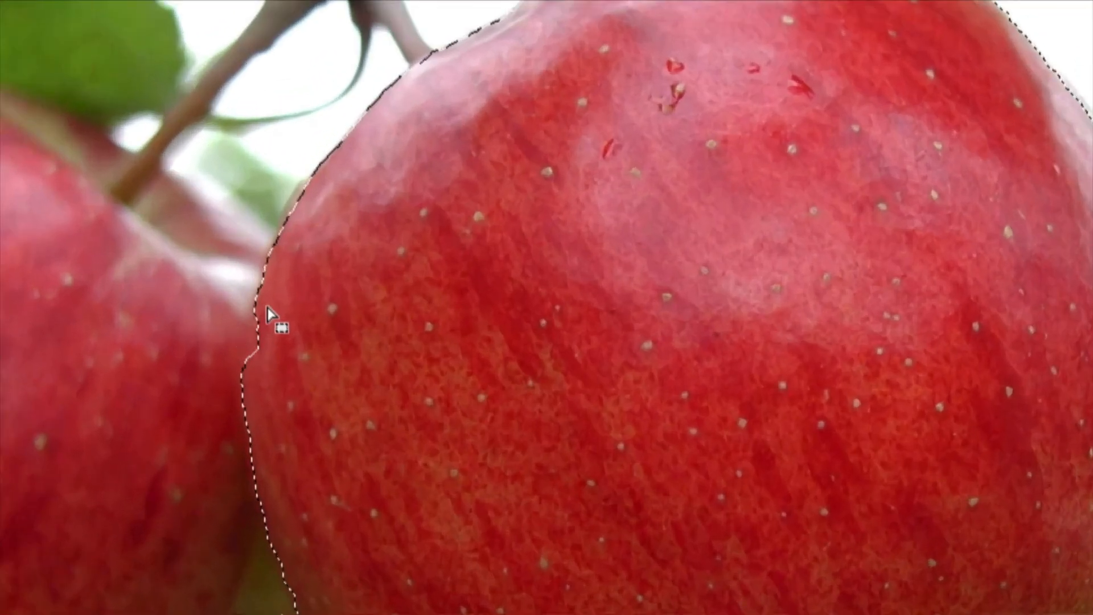
drag(264, 292, 250, 318)
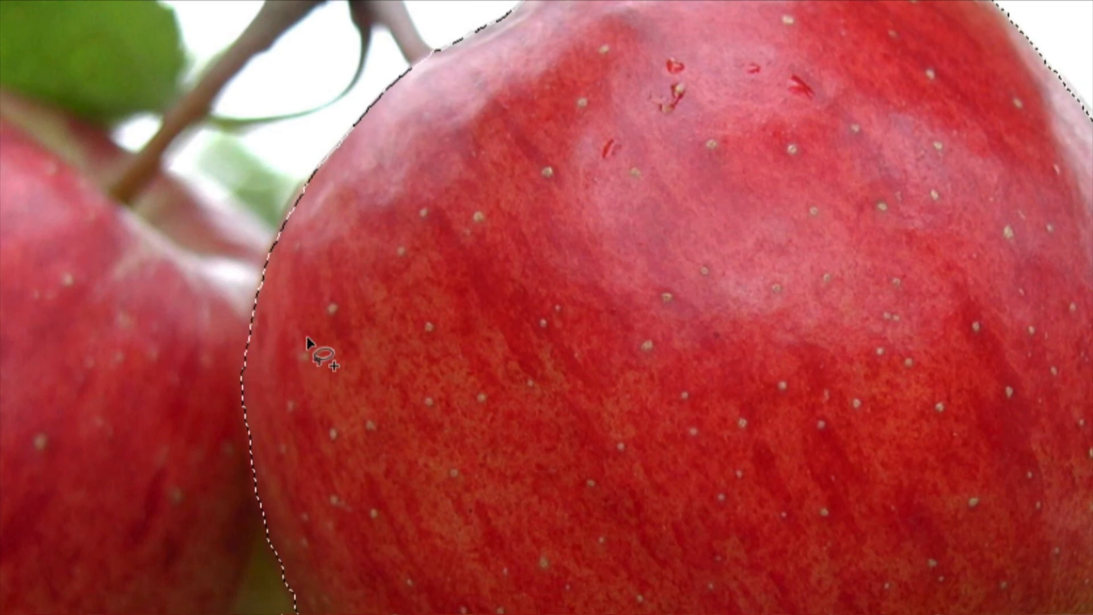
scroll(347, 213, down, 2)
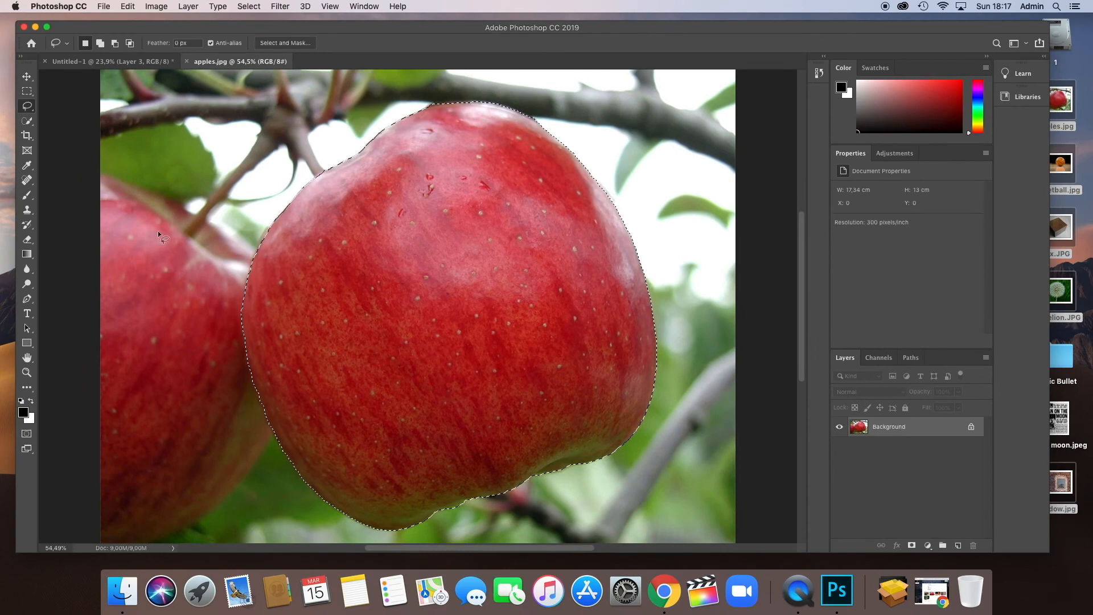
click(27, 121)
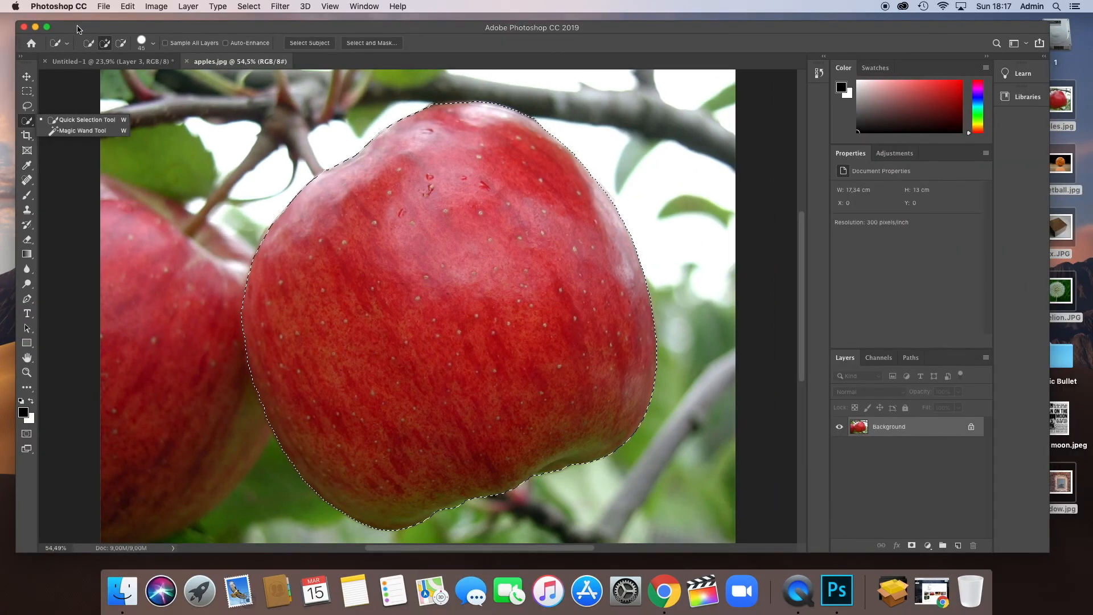
click(79, 122)
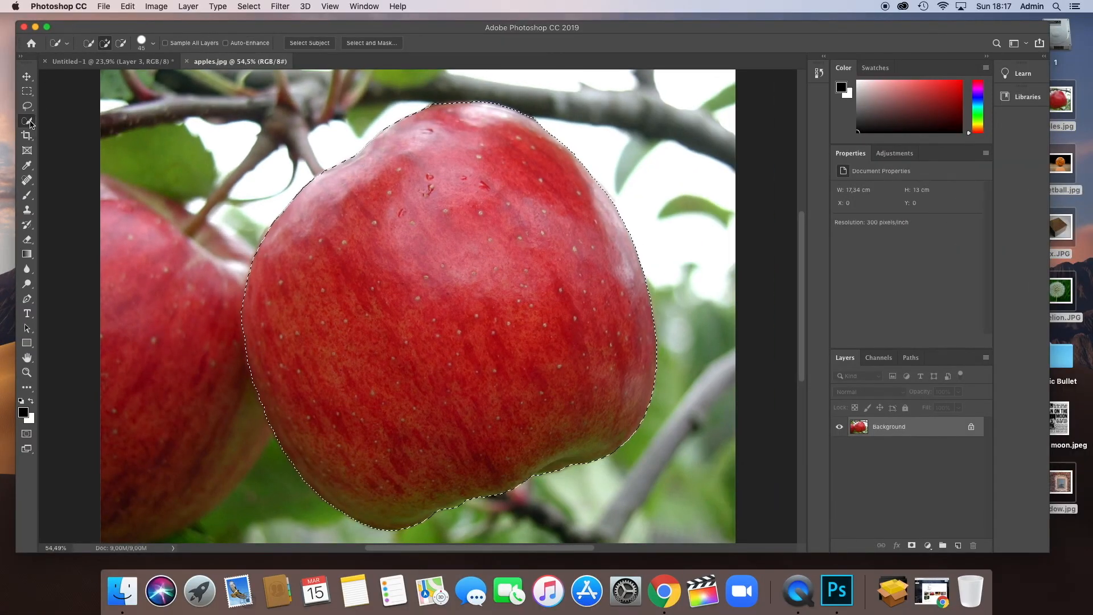
click(35, 123)
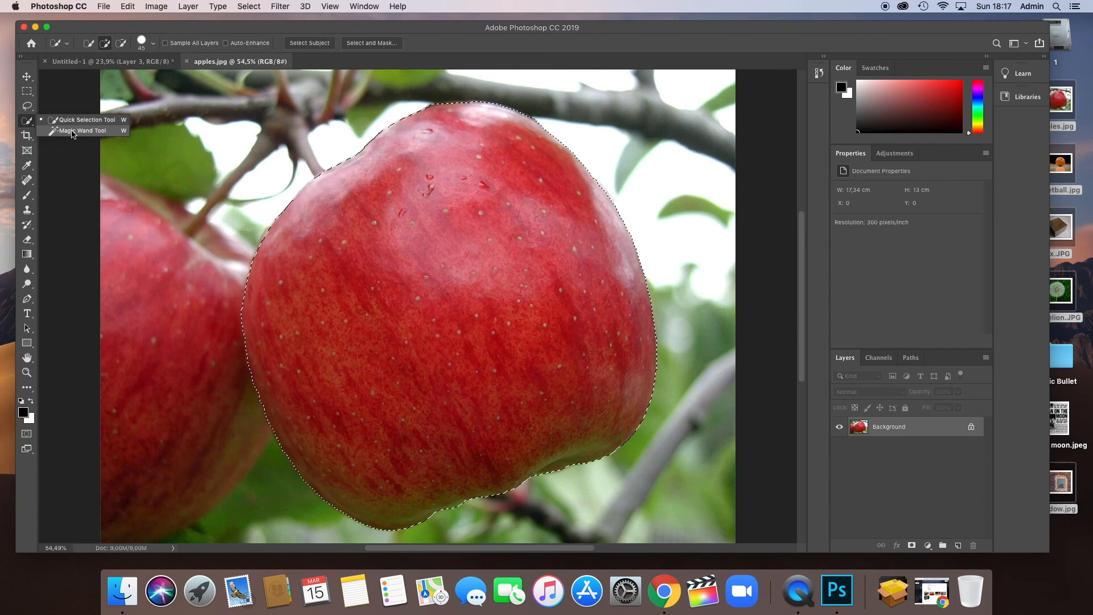
click(26, 120)
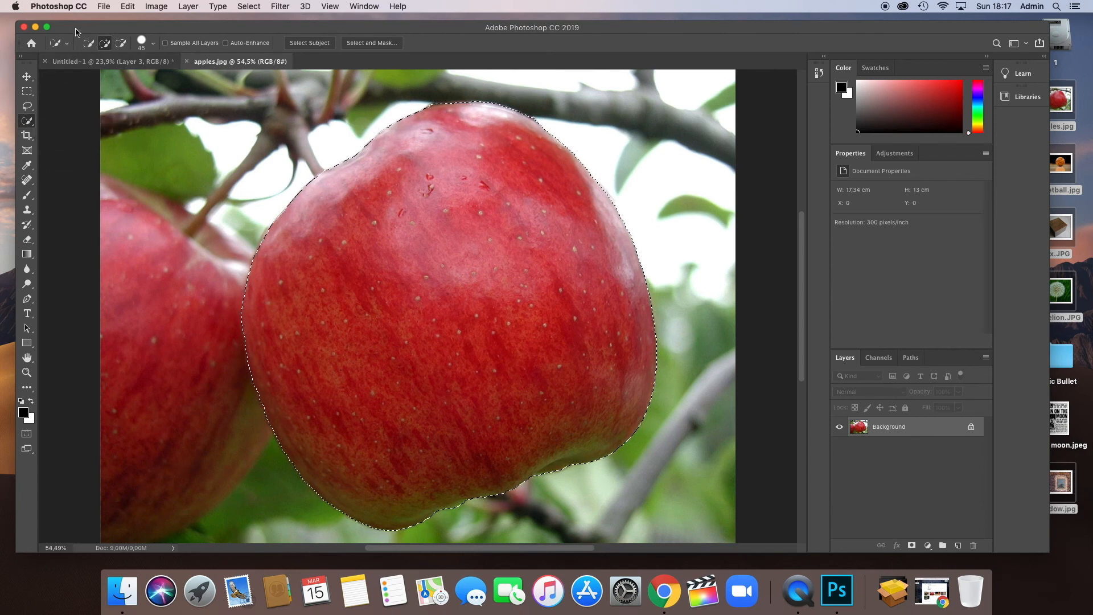
drag(76, 32, 75, 27)
- Open the image world on white.jpg from the Desktop
click(103, 6)
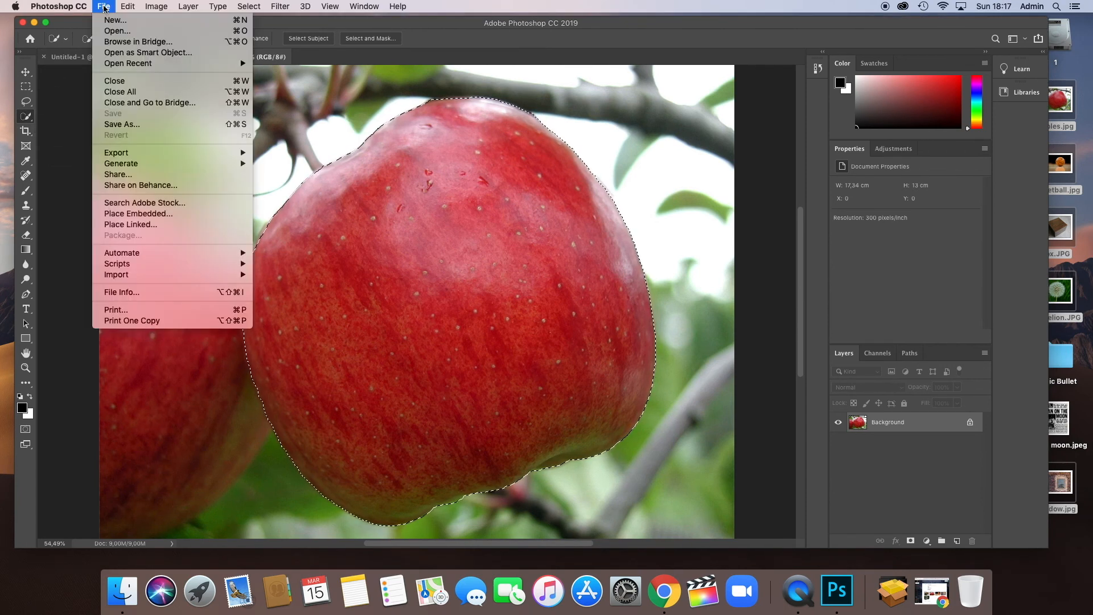
click(129, 31)
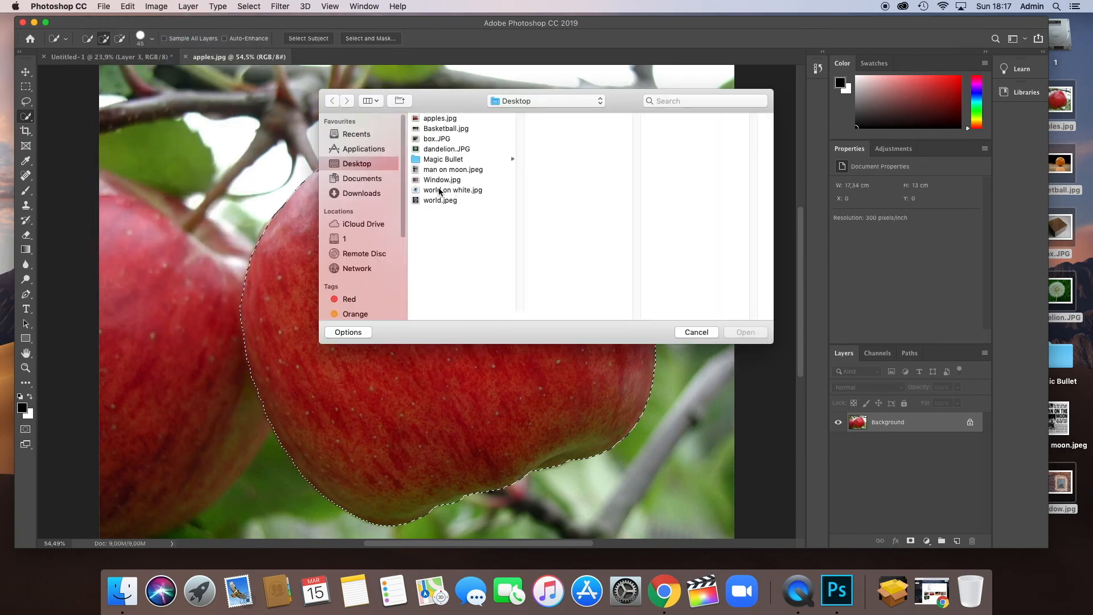
click(439, 191)
click(738, 334)
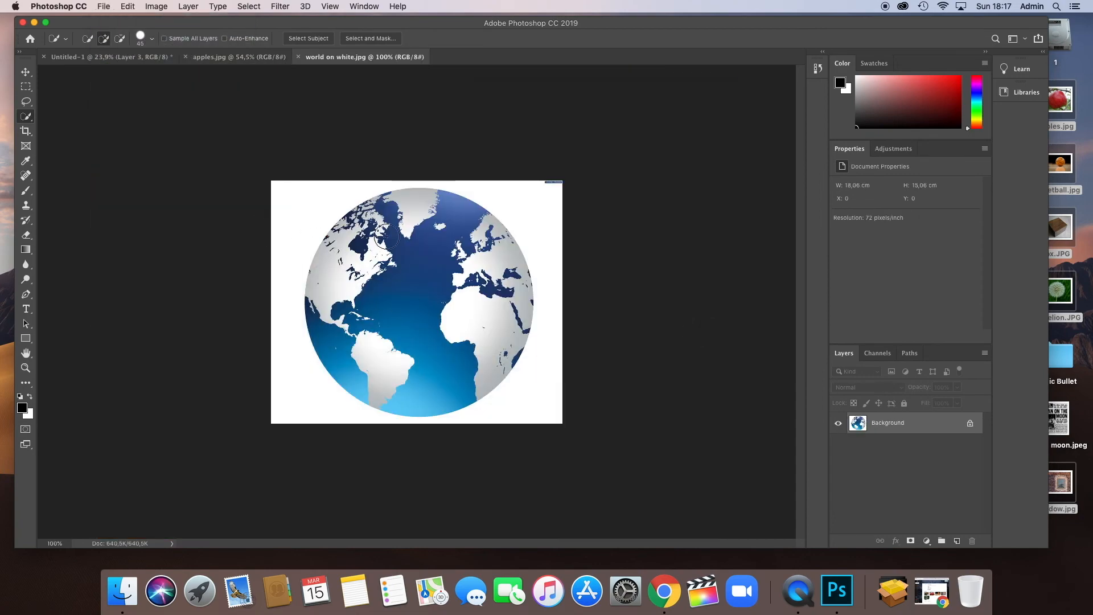
- Select the white background around the globe with the Magic Wand Tool
scroll(395, 235, up, 3)
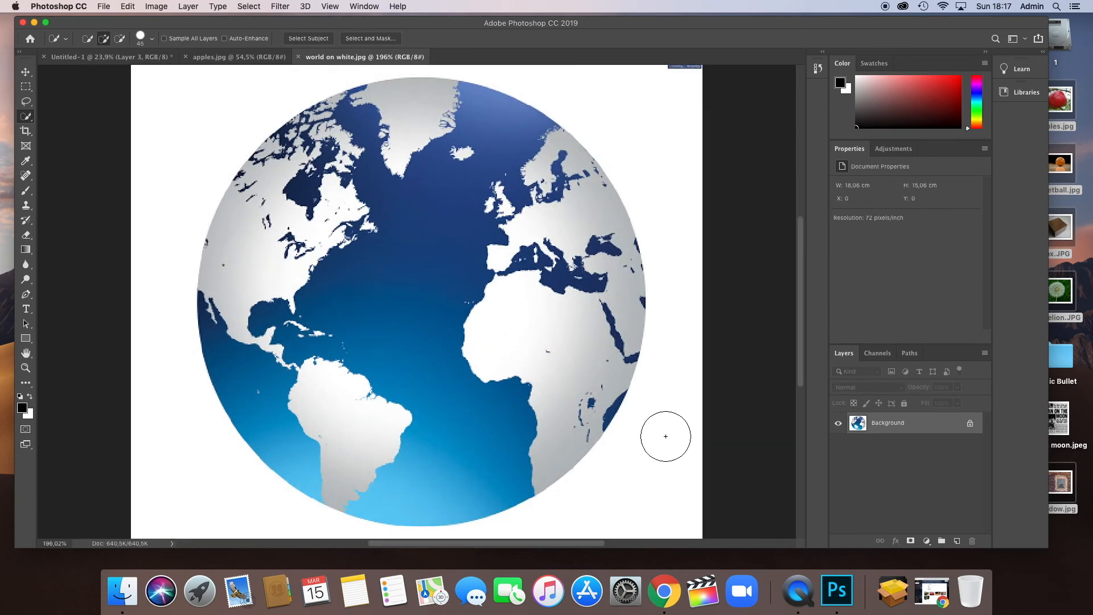
click(27, 117)
click(75, 126)
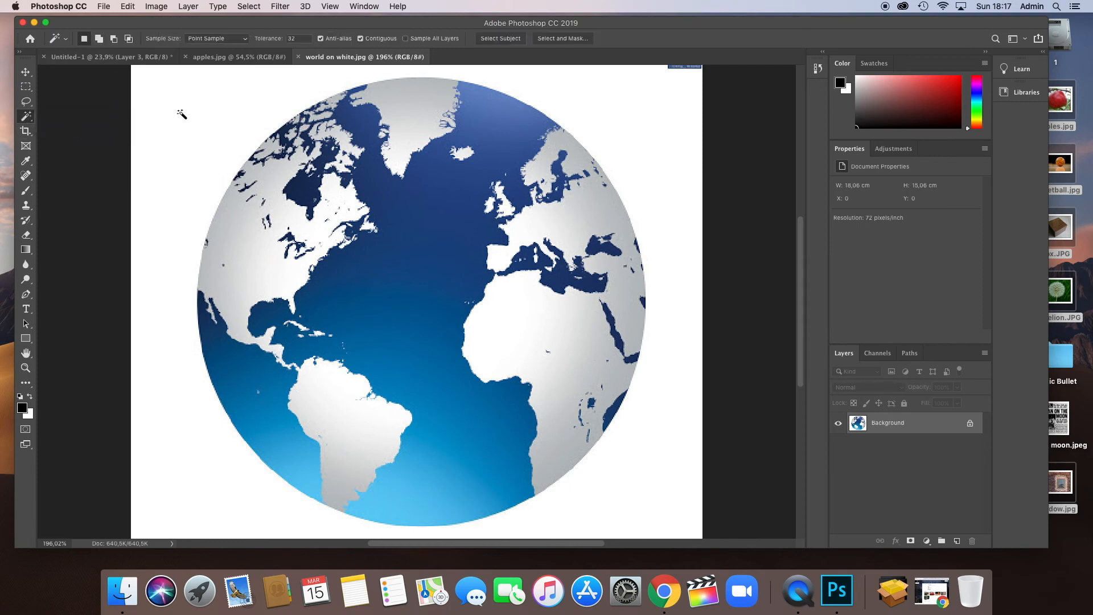
click(187, 134)
- Unlock the Background layer and delete the selected white area around the globe
key(shift+BackSpace)
click(622, 247)
click(967, 423)
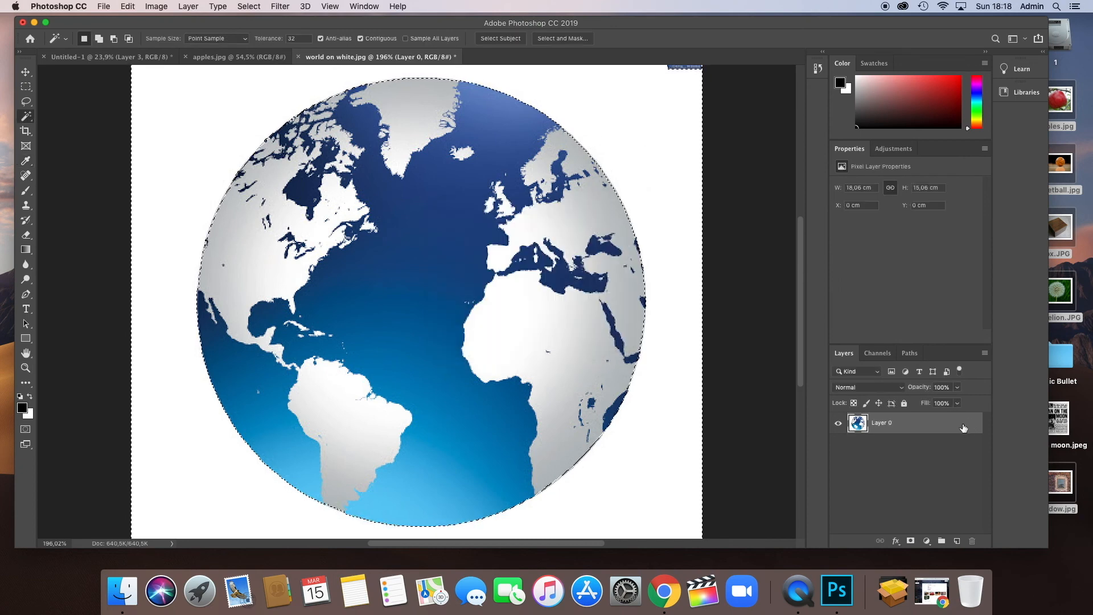
key(Delete)
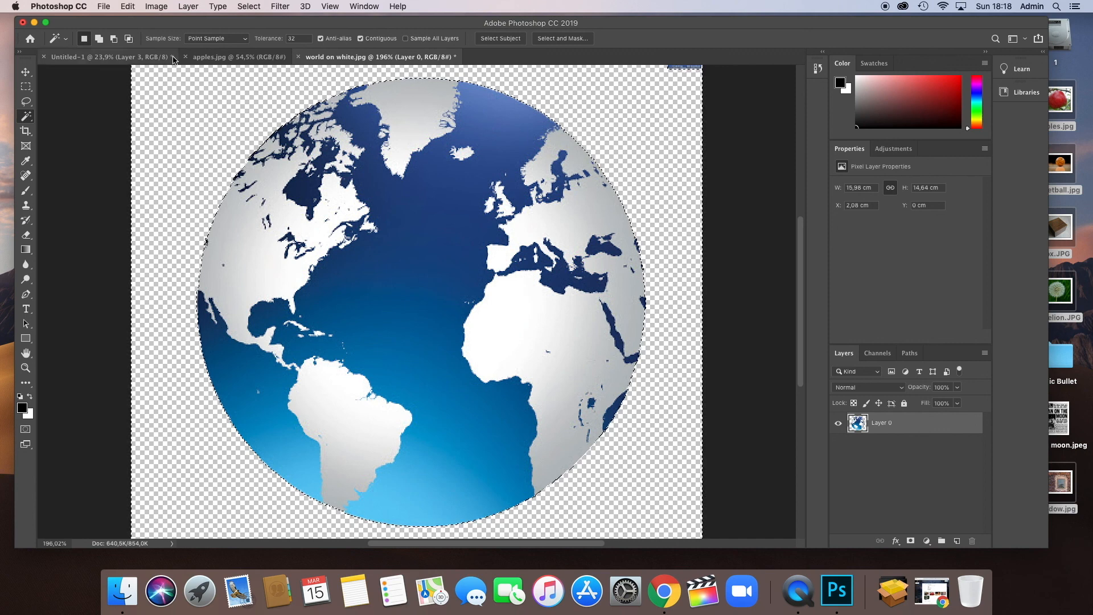
- Invert the selection and transfer the selected globe into the Untitled-1 document with the Move Tool
click(248, 6)
click(266, 52)
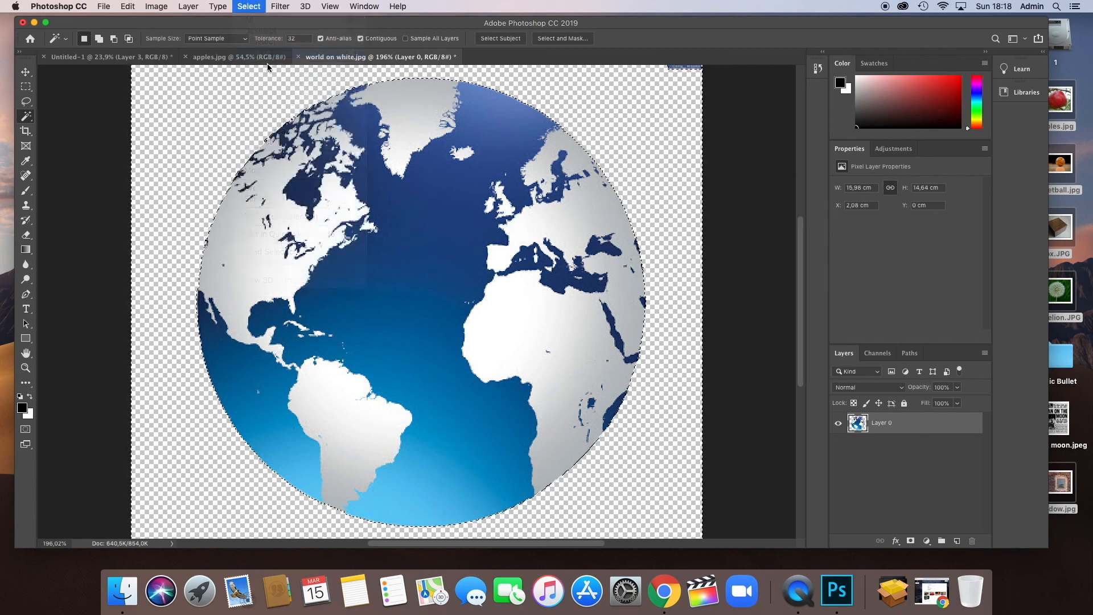
click(26, 72)
drag(347, 215, 105, 60)
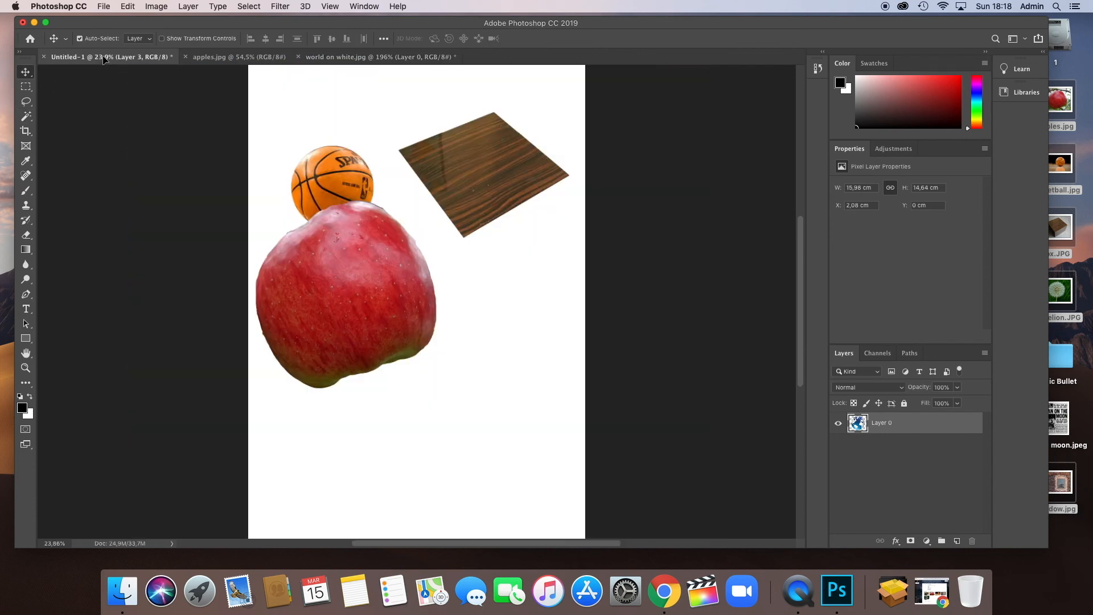
- Scale the globe layer to about 13.5 × 12.3 cm with Free Transform and place it in the page's lower-right area
drag(345, 267, 588, 541)
key(super+t)
mouse_move(462, 420)
mouse_down()
mouse_move(481, 422)
mouse_move(467, 400)
mouse_up()
key(Return)
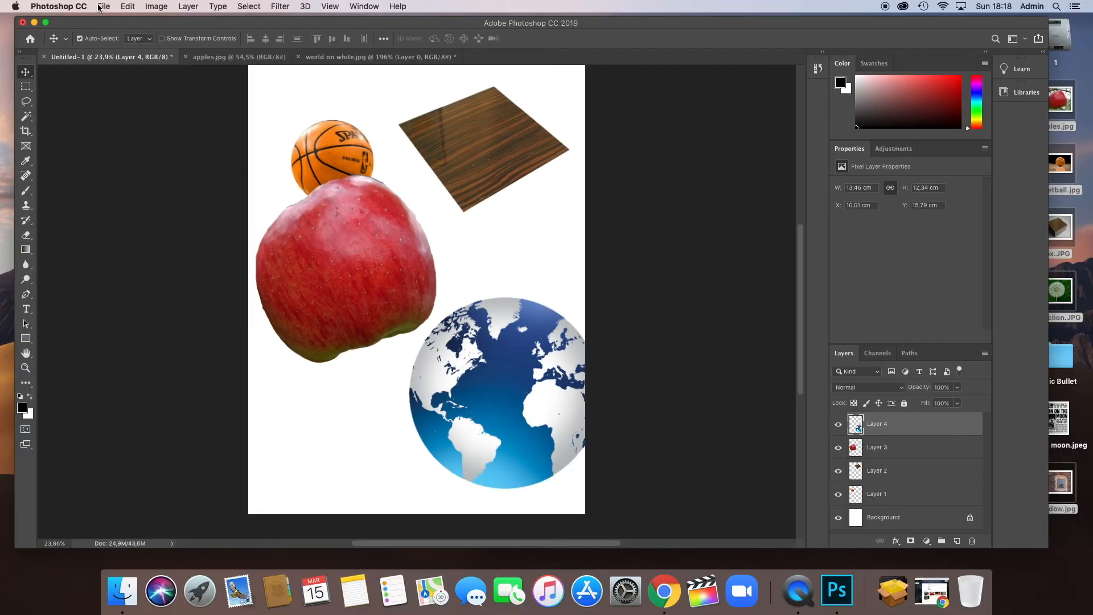
- Open the image world.jpeg from the Desktop
click(103, 7)
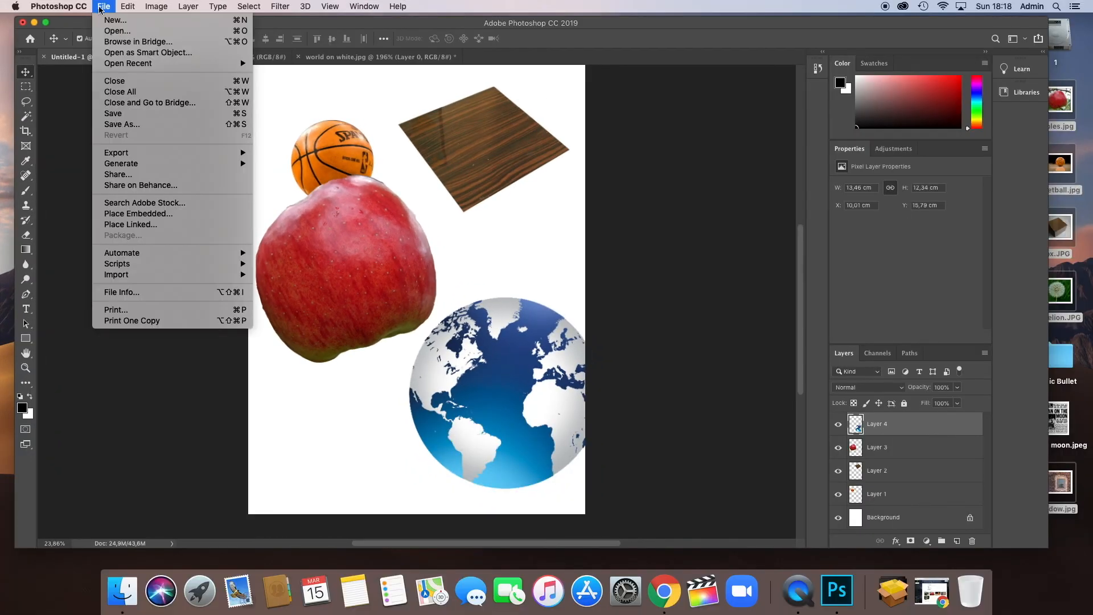
click(129, 33)
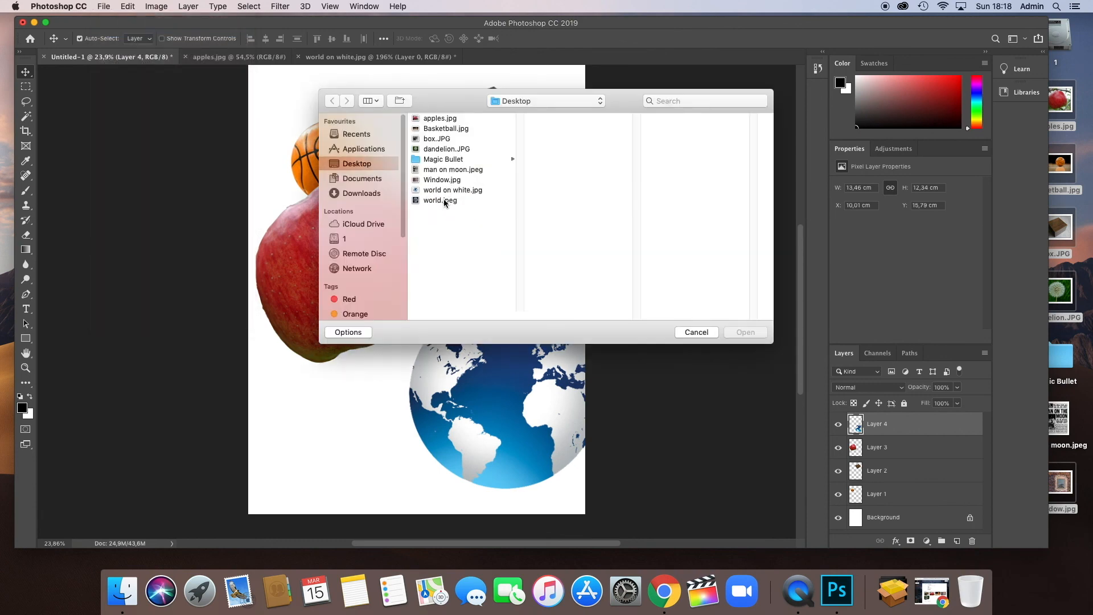
click(445, 201)
click(726, 334)
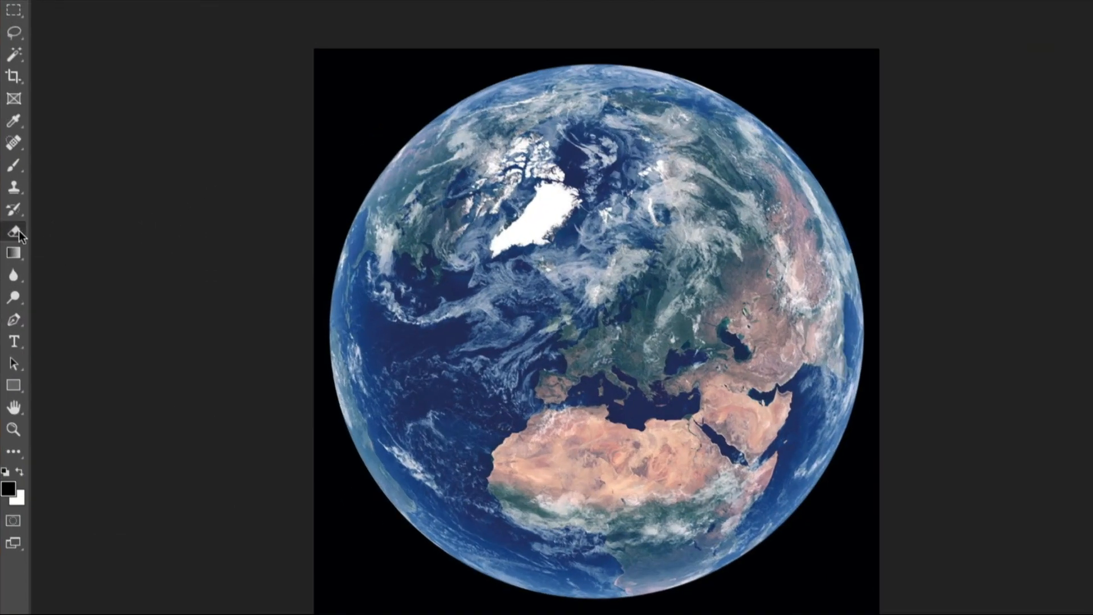
- Erase the black background around the Earth with the Magic Eraser Tool
click(29, 234)
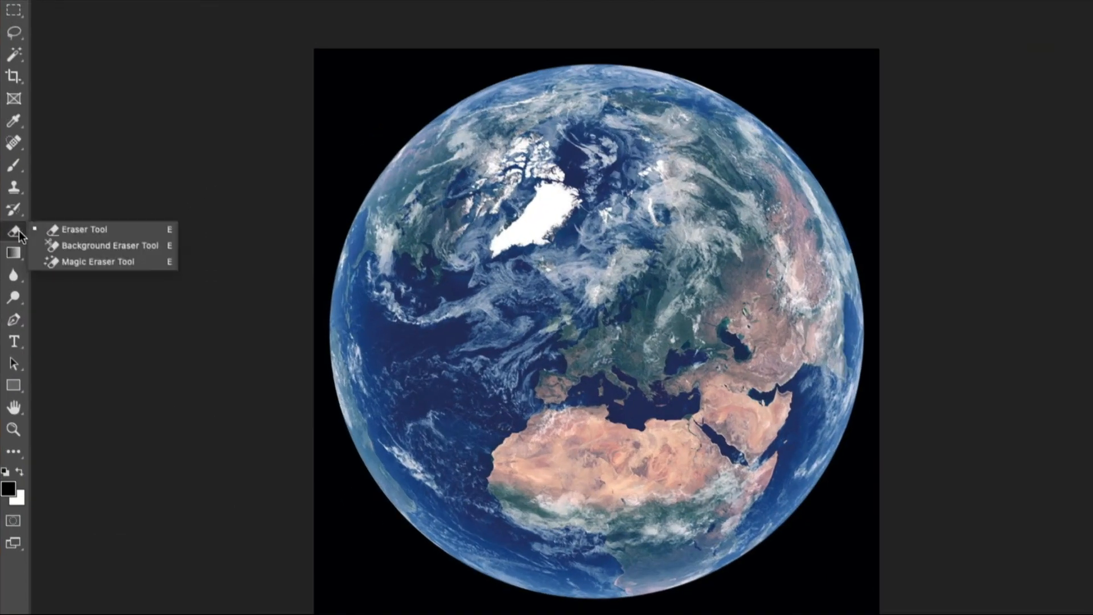
click(101, 262)
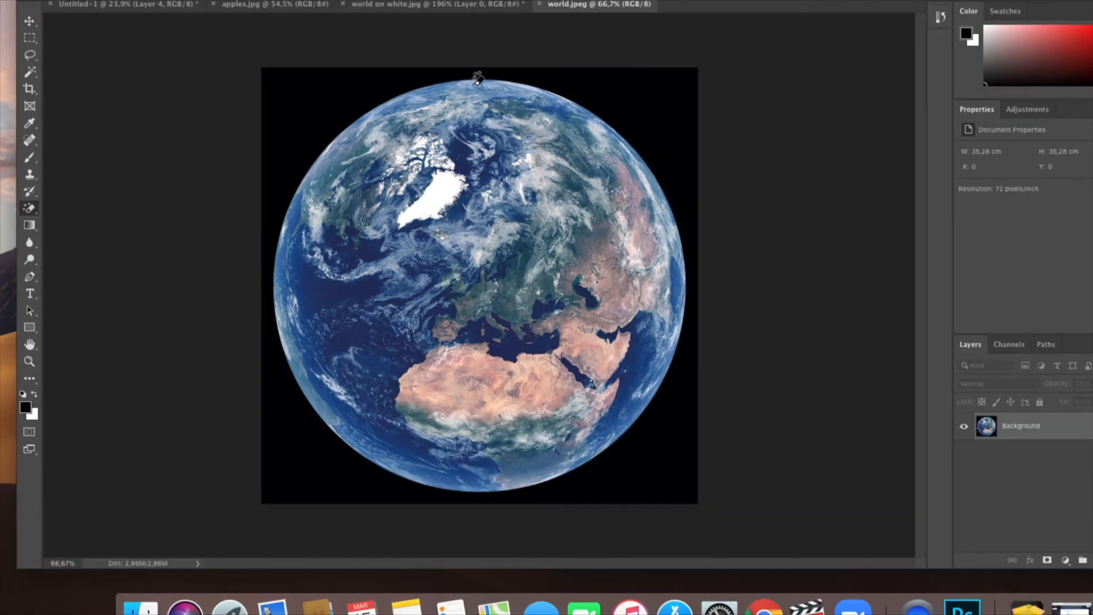
click(334, 134)
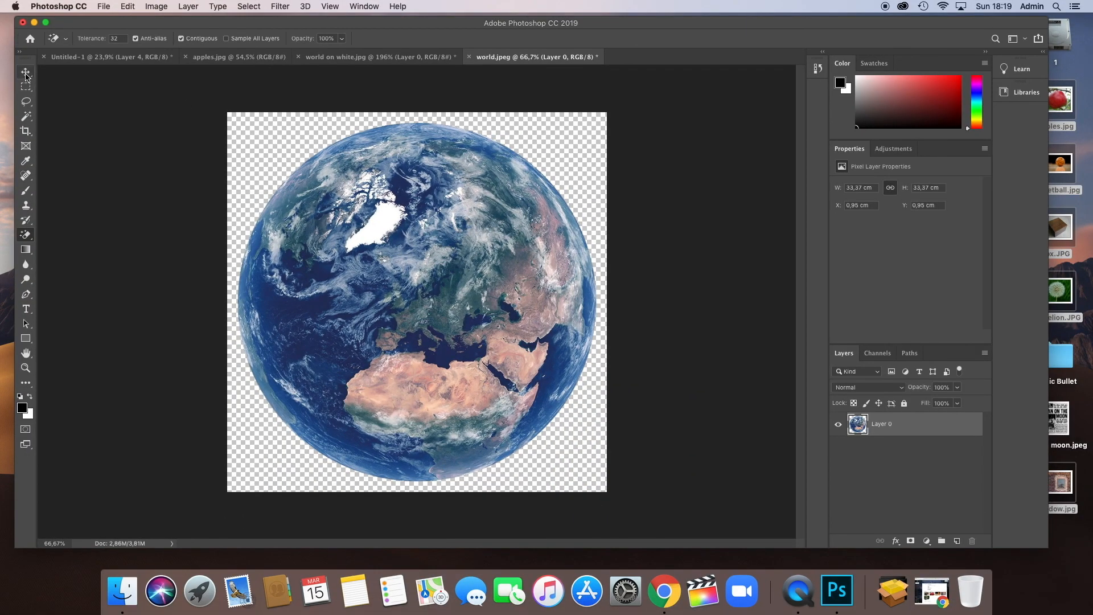
- Transfer the cut-out Earth into the Untitled-1 document and place it just below the apple, beside the blue globe
click(25, 73)
drag(356, 246, 324, 441)
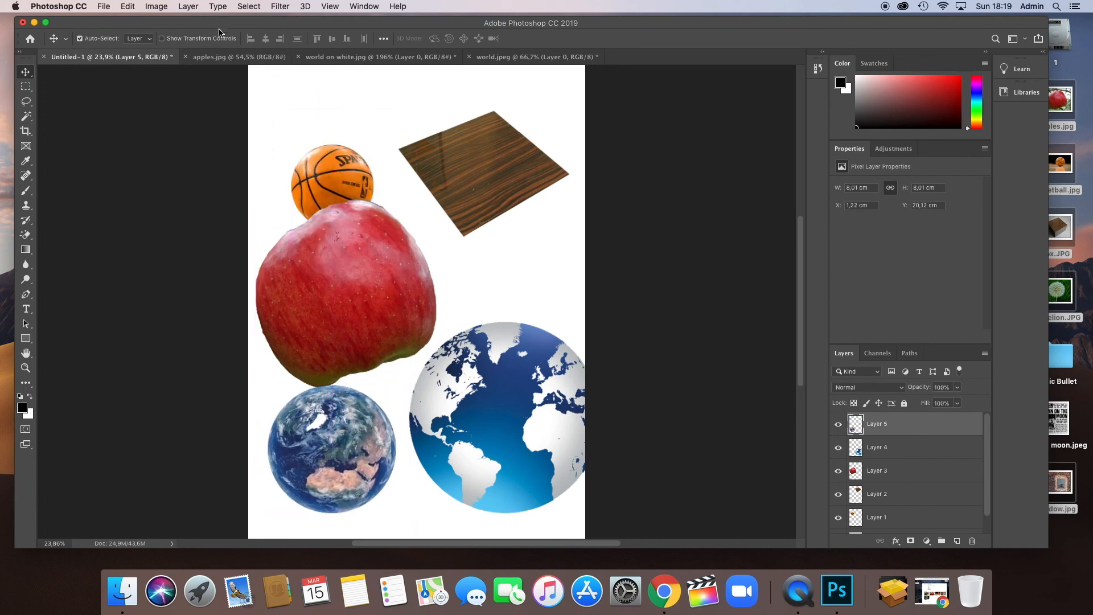